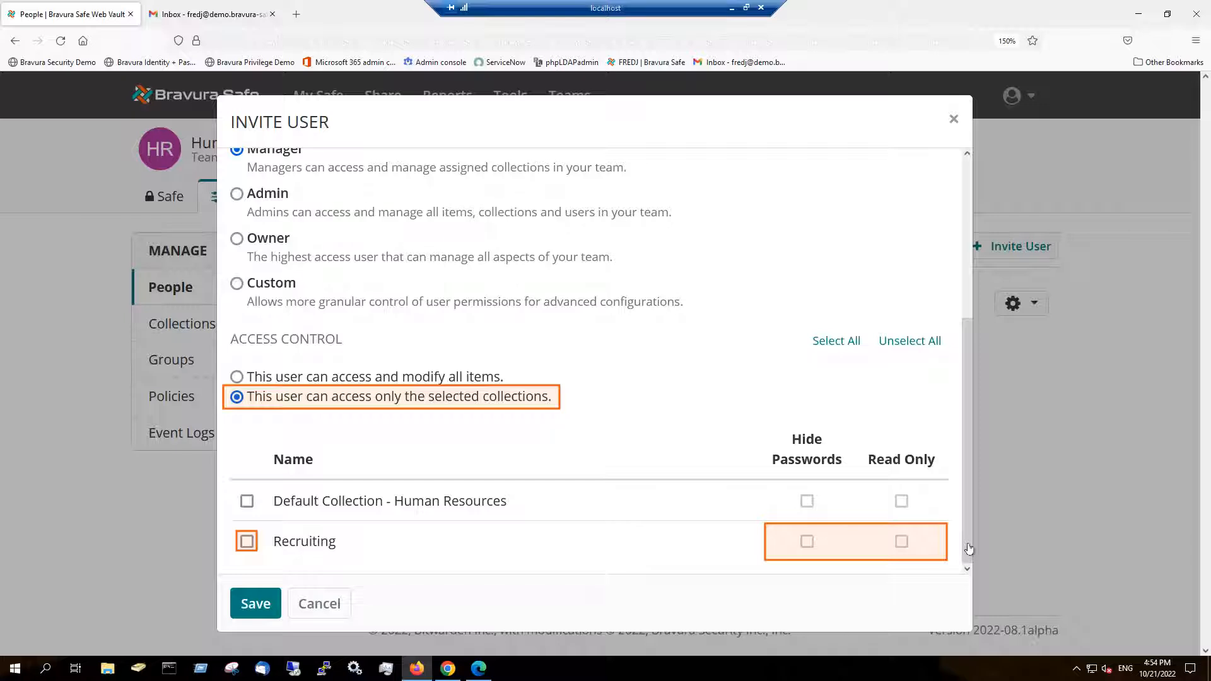
- Give the invited manager access to the Recruiting collection and save the invitation
{"action": "left_click", "coordinate": [247, 542]}
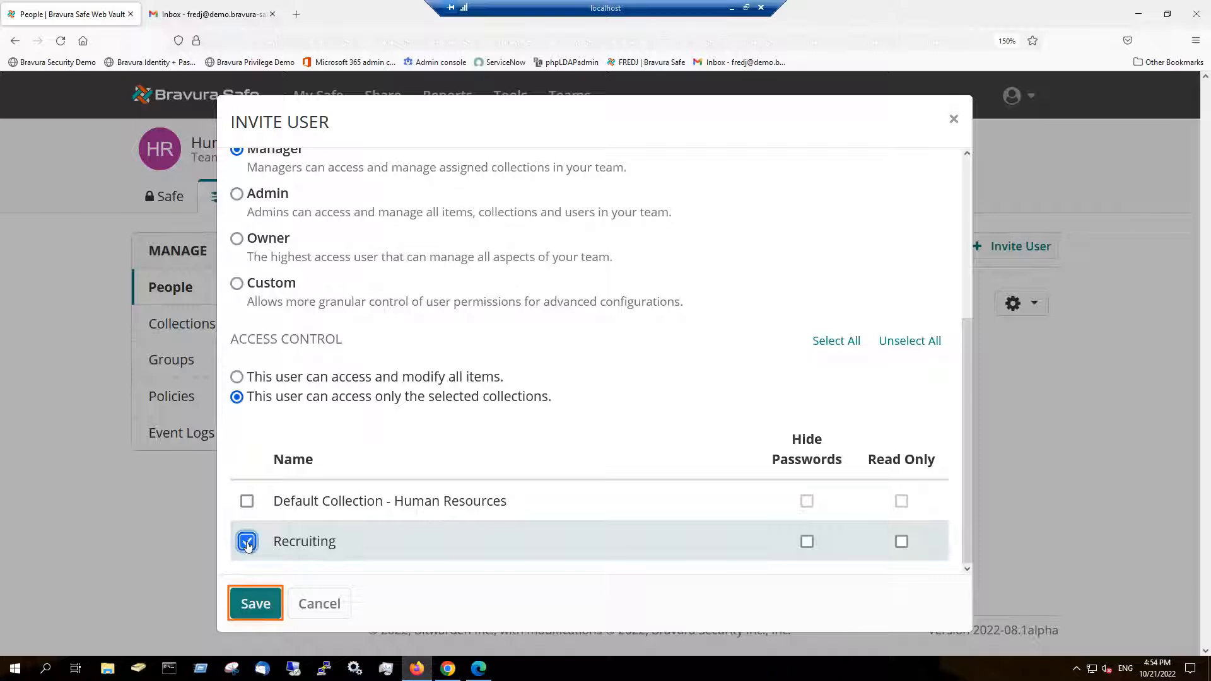
{"action": "left_click", "coordinate": [253, 603]}
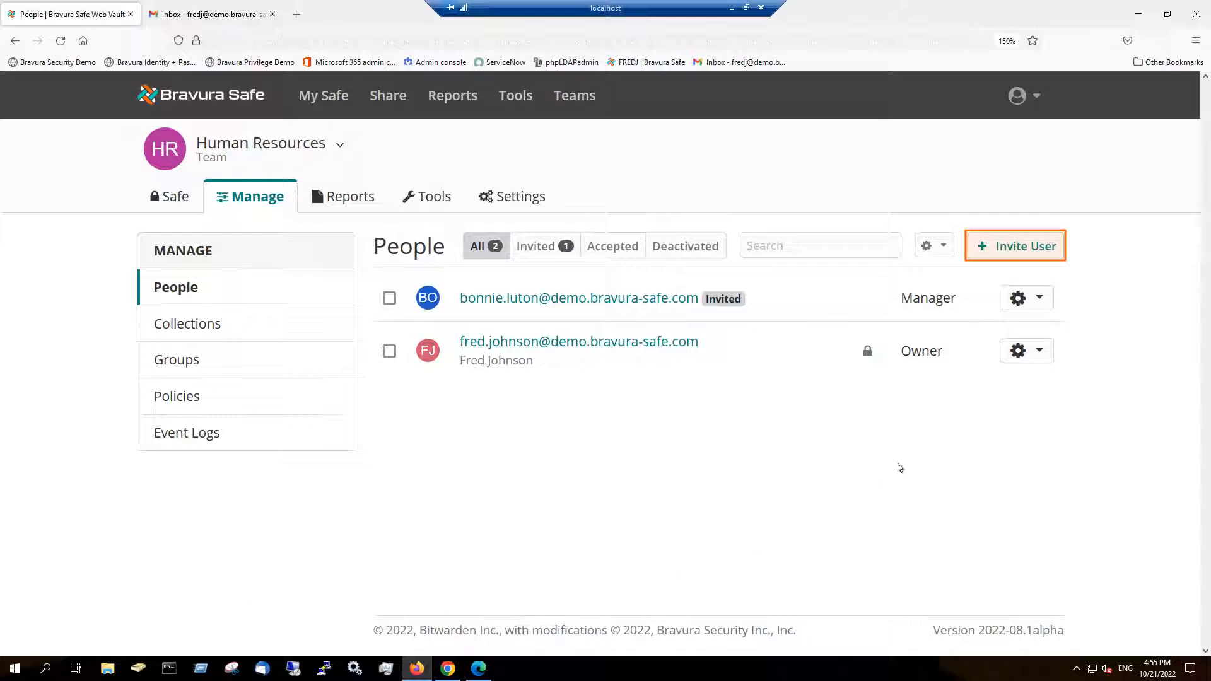
- Invite another person by email as a User, limited to the Recruiting collection with Hide Passwords and Read Only enabled
{"action": "left_click", "coordinate": [1005, 247]}
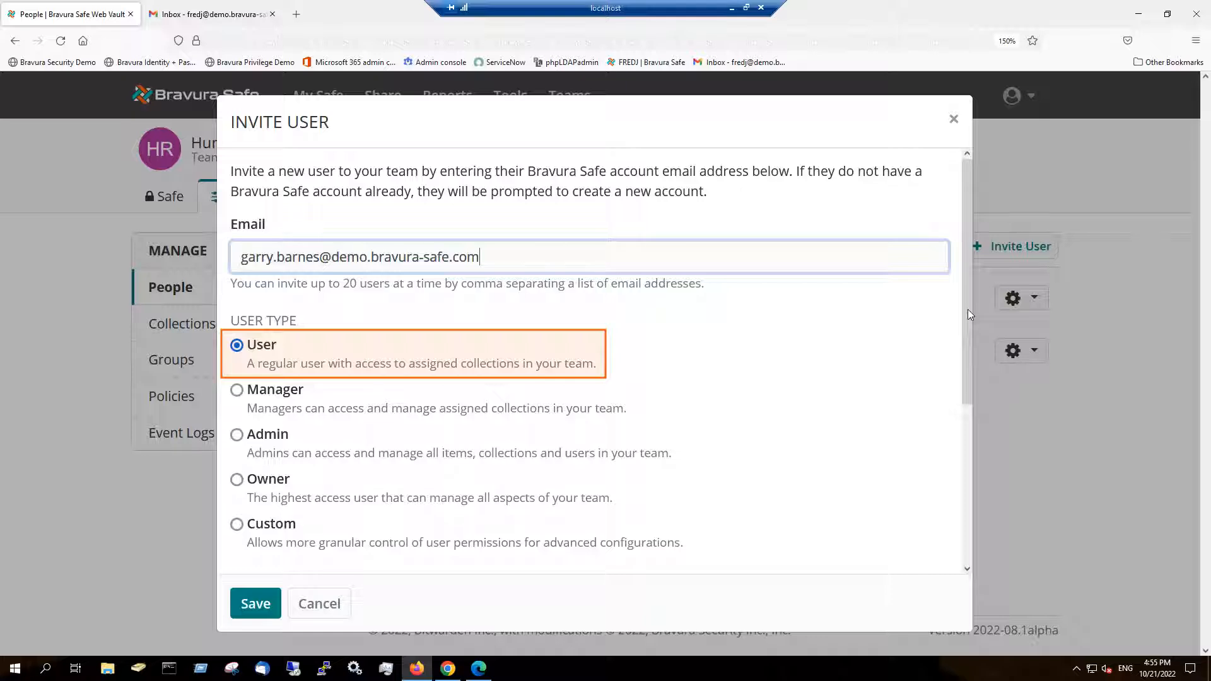
{"action": "scroll", "coordinate": [967, 314], "scroll_direction": "down", "scroll_amount": 5}
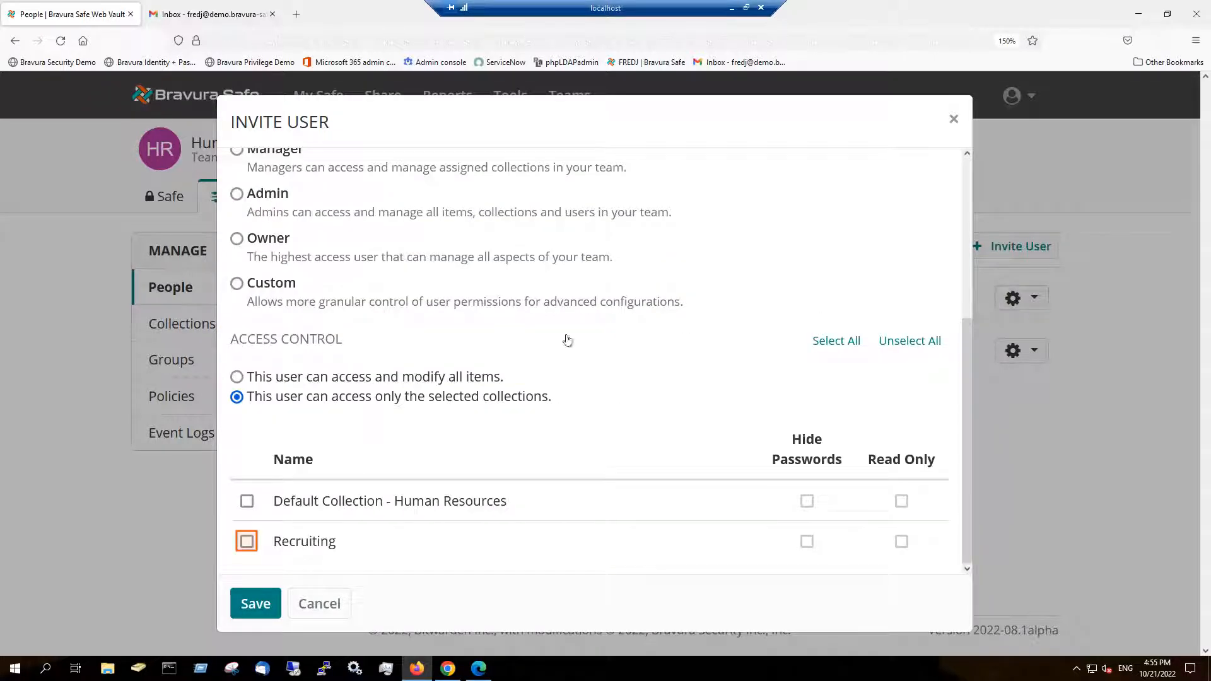
{"action": "left_click", "coordinate": [246, 543]}
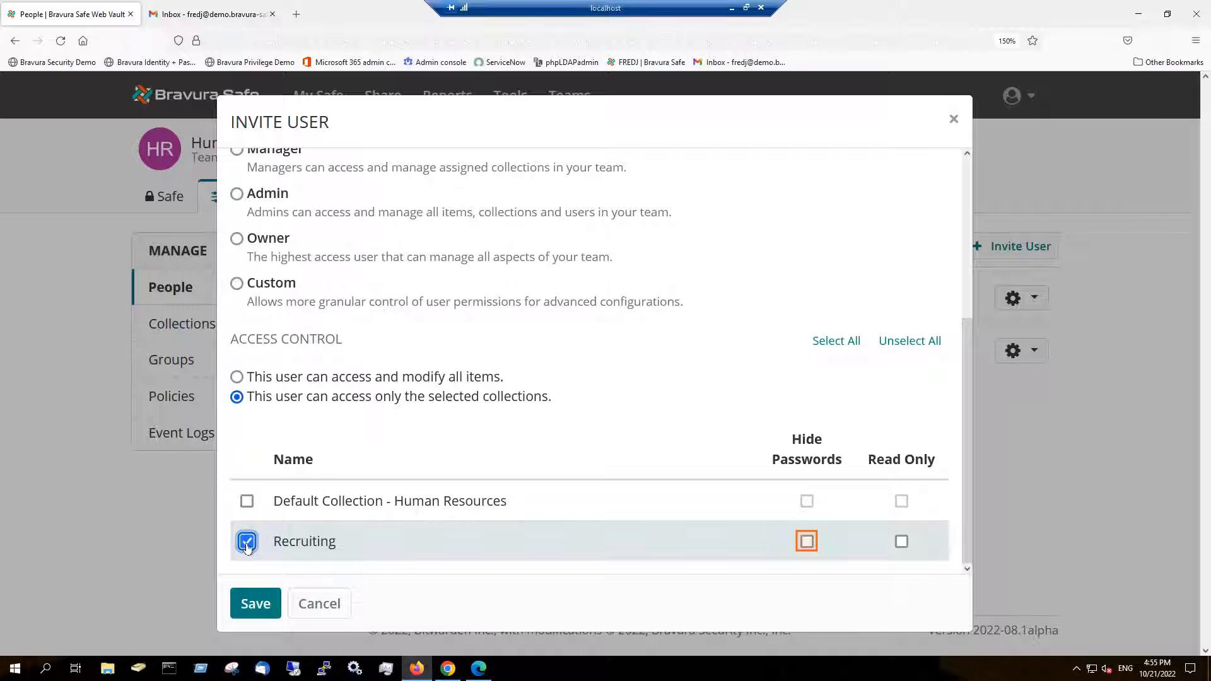
{"action": "left_click", "coordinate": [807, 541]}
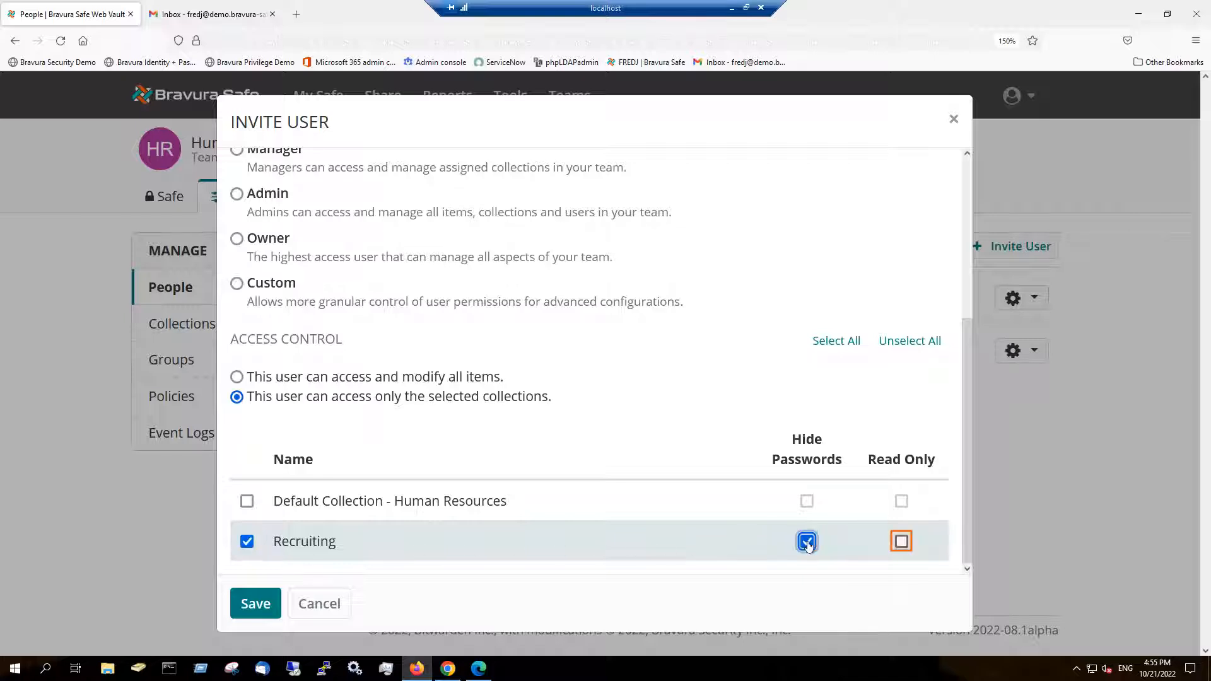
{"action": "left_click", "coordinate": [901, 541]}
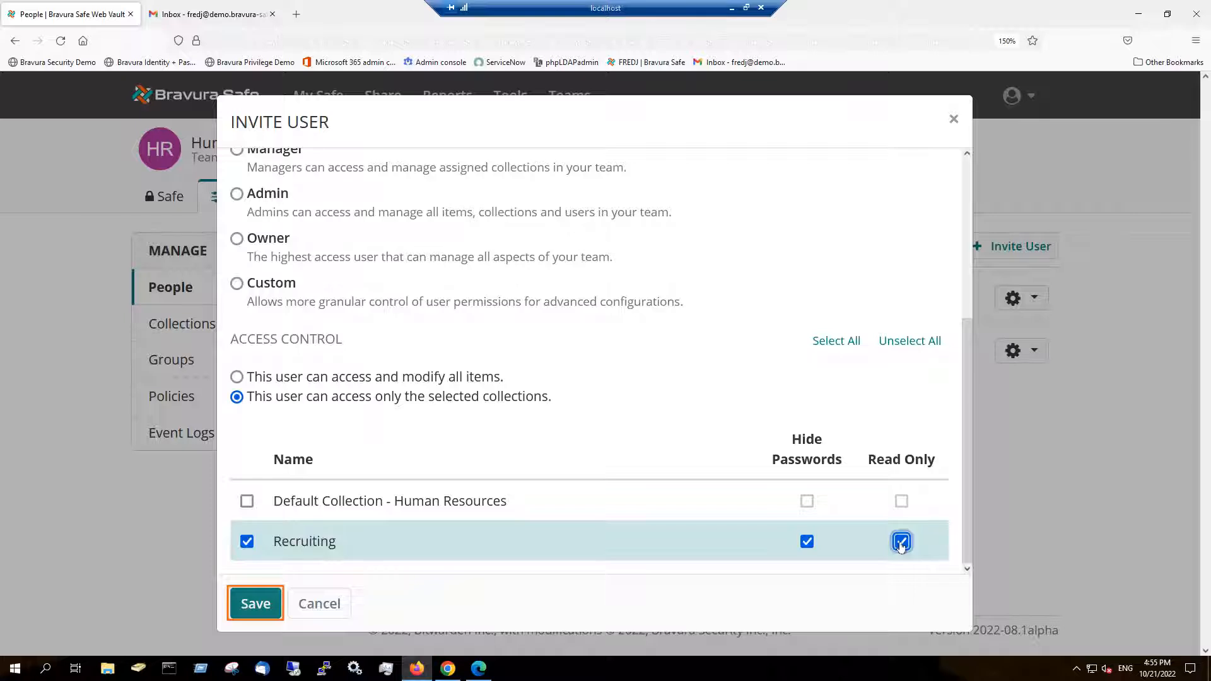
{"action": "left_click", "coordinate": [254, 604]}
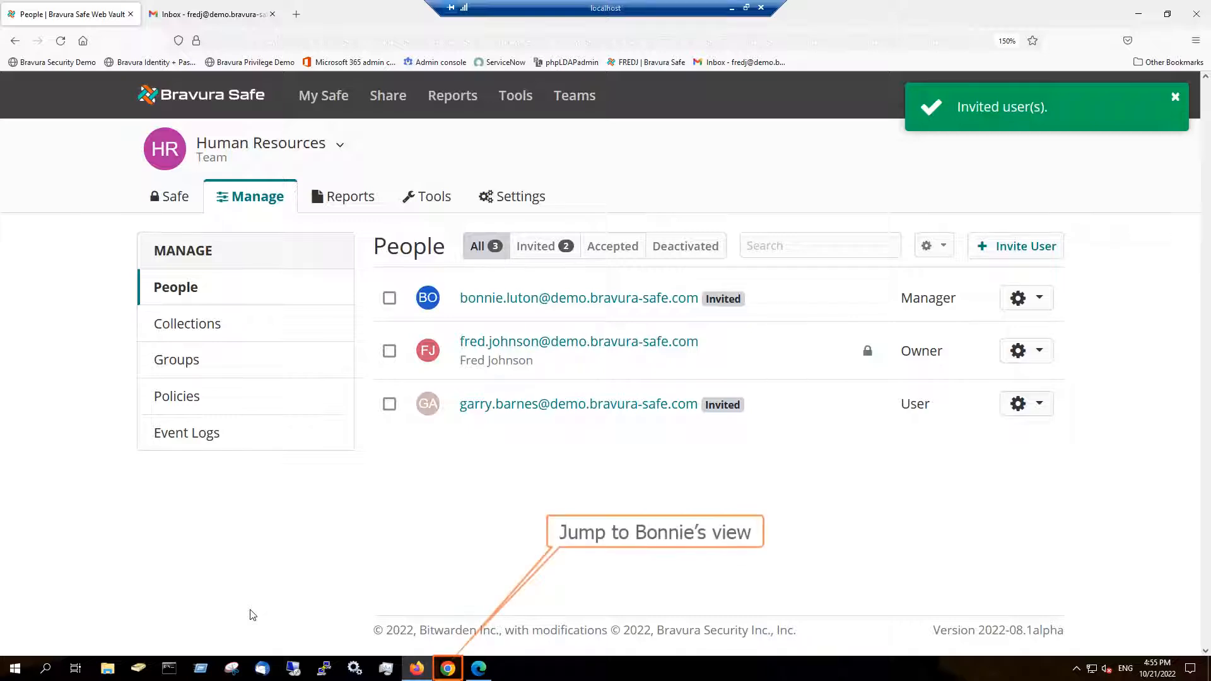
- Switch to the invited manager's Gmail in Chrome and follow the team invitation in the "Join Human Resources" email
{"action": "left_click", "coordinate": [448, 669]}
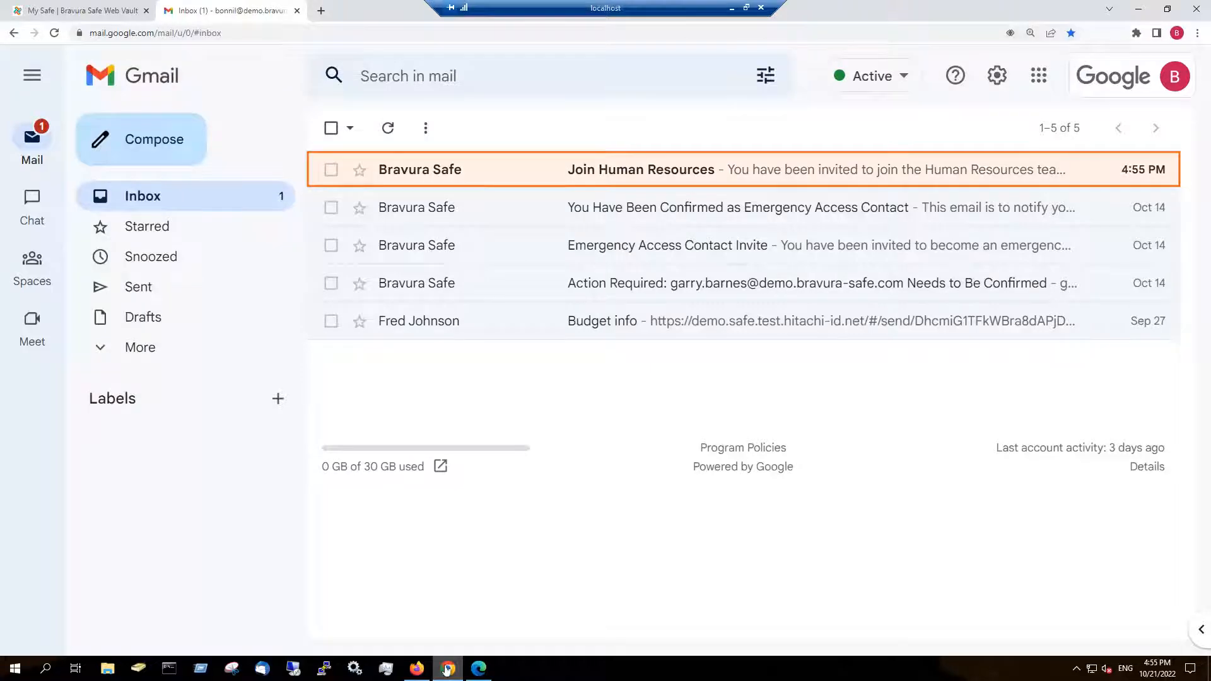
{"action": "left_click", "coordinate": [538, 171]}
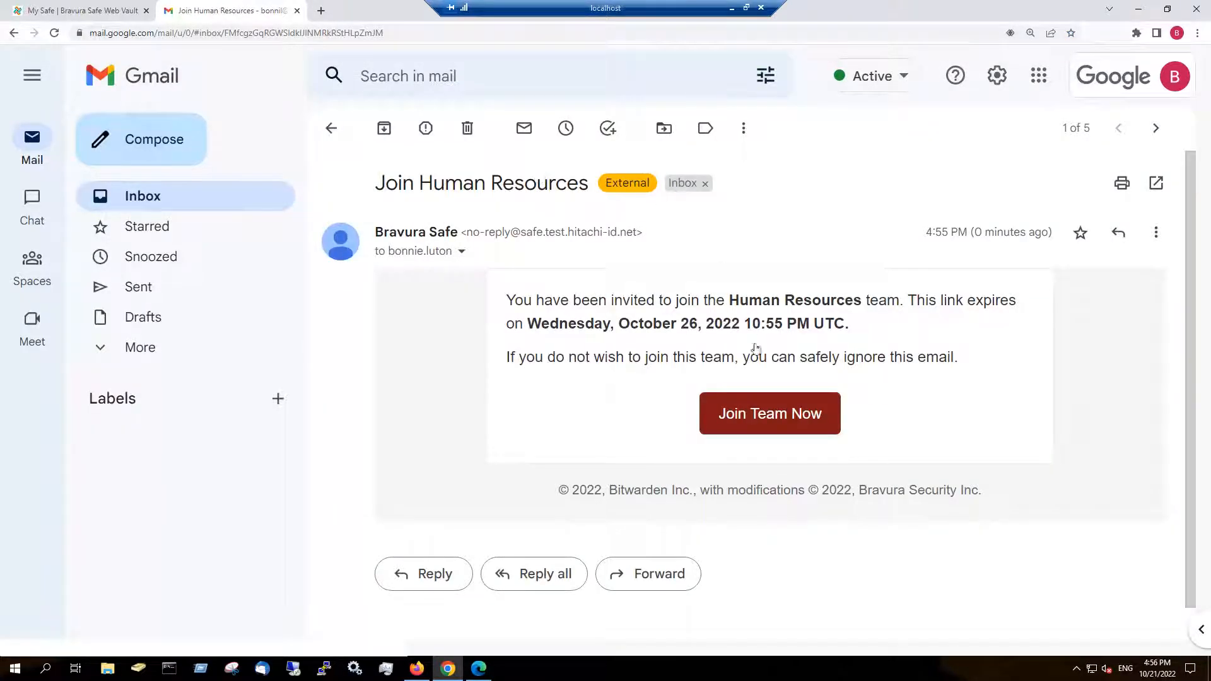
{"action": "left_click", "coordinate": [762, 423]}
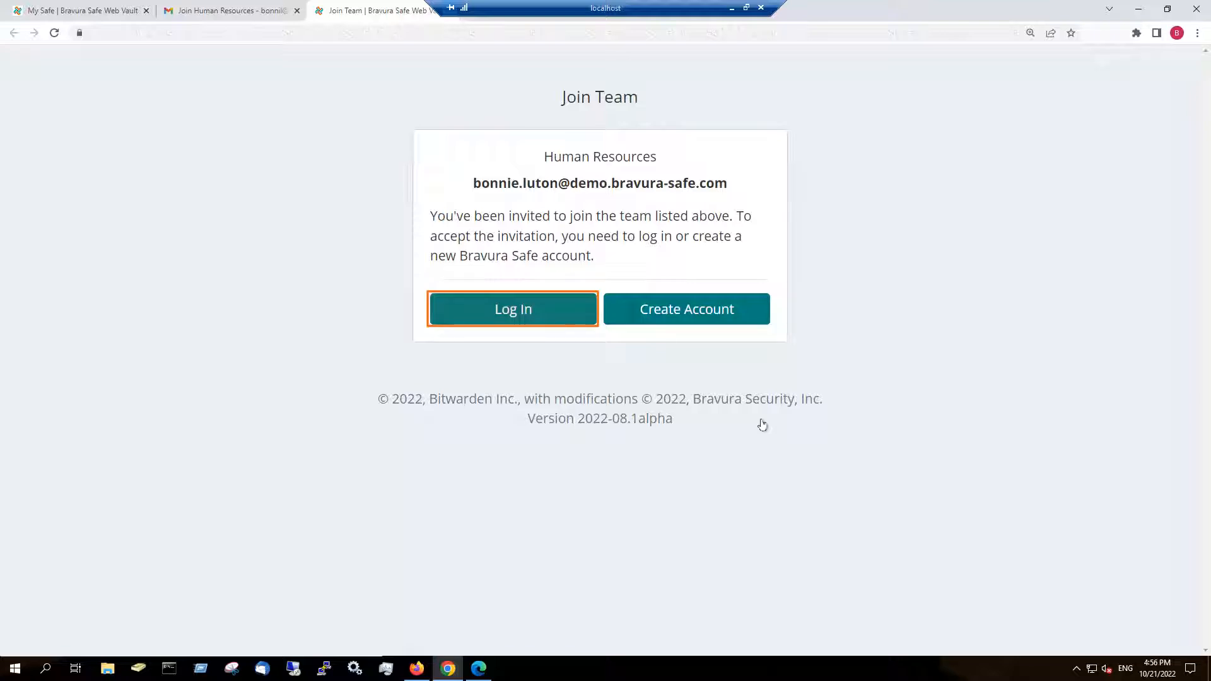
- Accept the Human Resources invitation by logging in with the master password and the authenticator app's verification code
{"action": "left_click", "coordinate": [506, 312]}
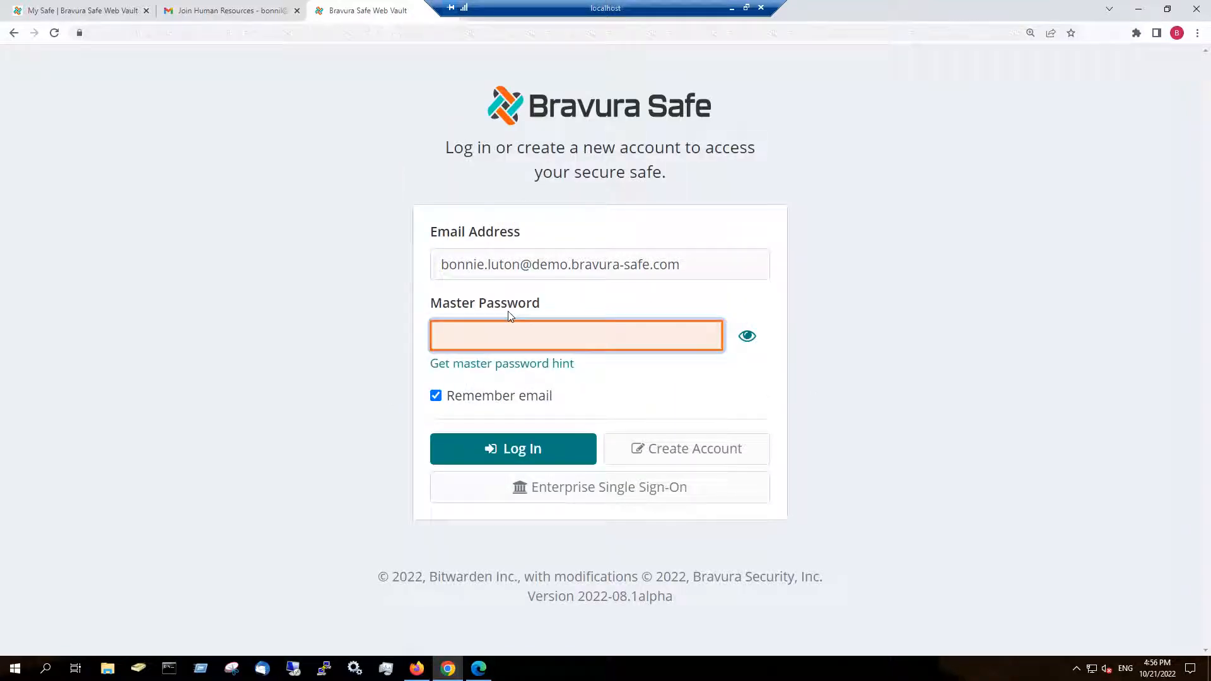
{"action": "key", "text": "ctrl+v"}
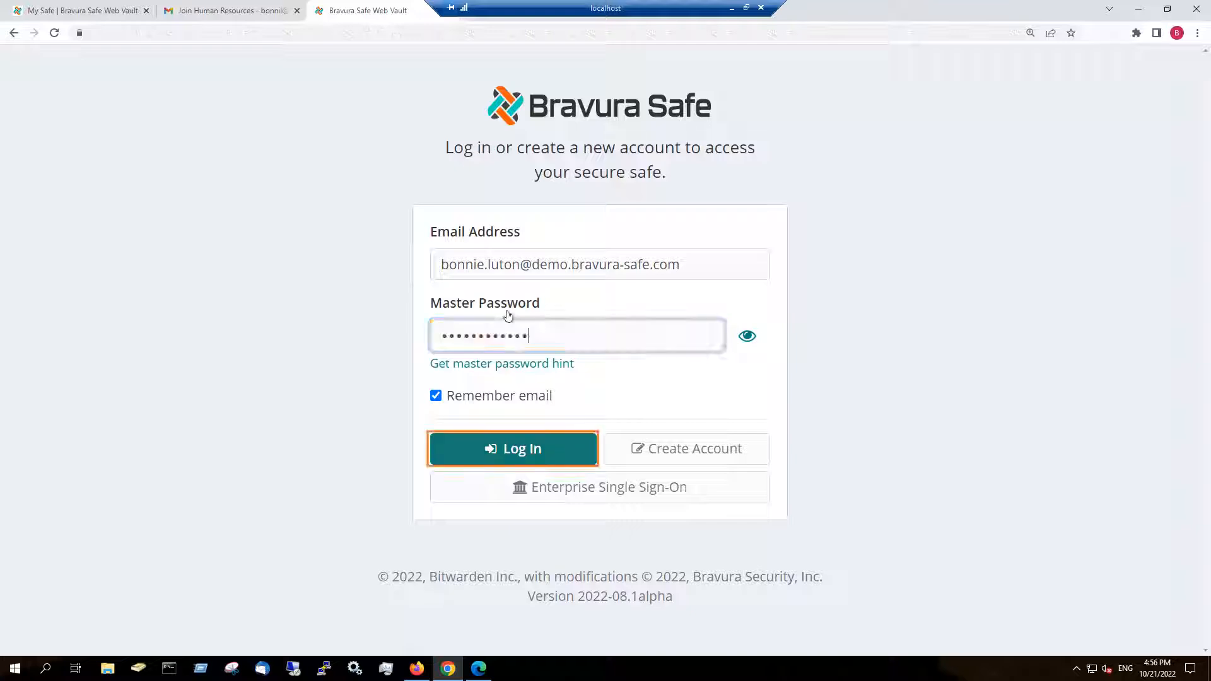
{"action": "left_click", "coordinate": [507, 449]}
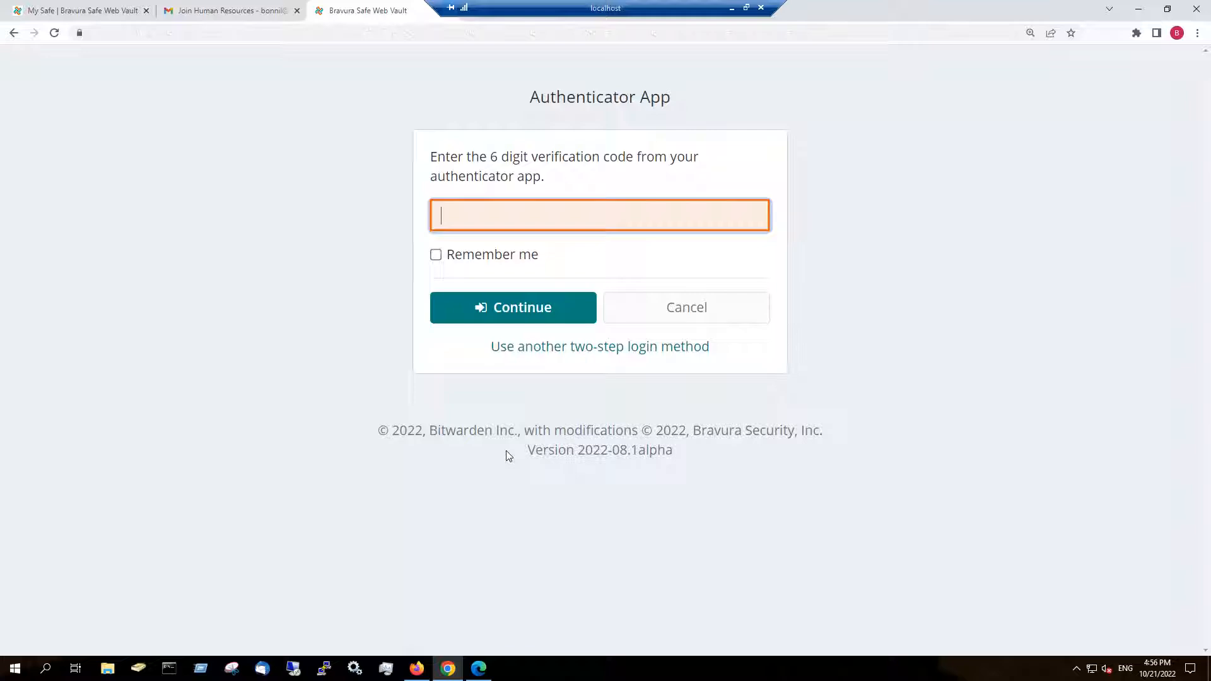
{"action": "key", "text": "Tab"}
{"action": "key", "text": "Tab"}
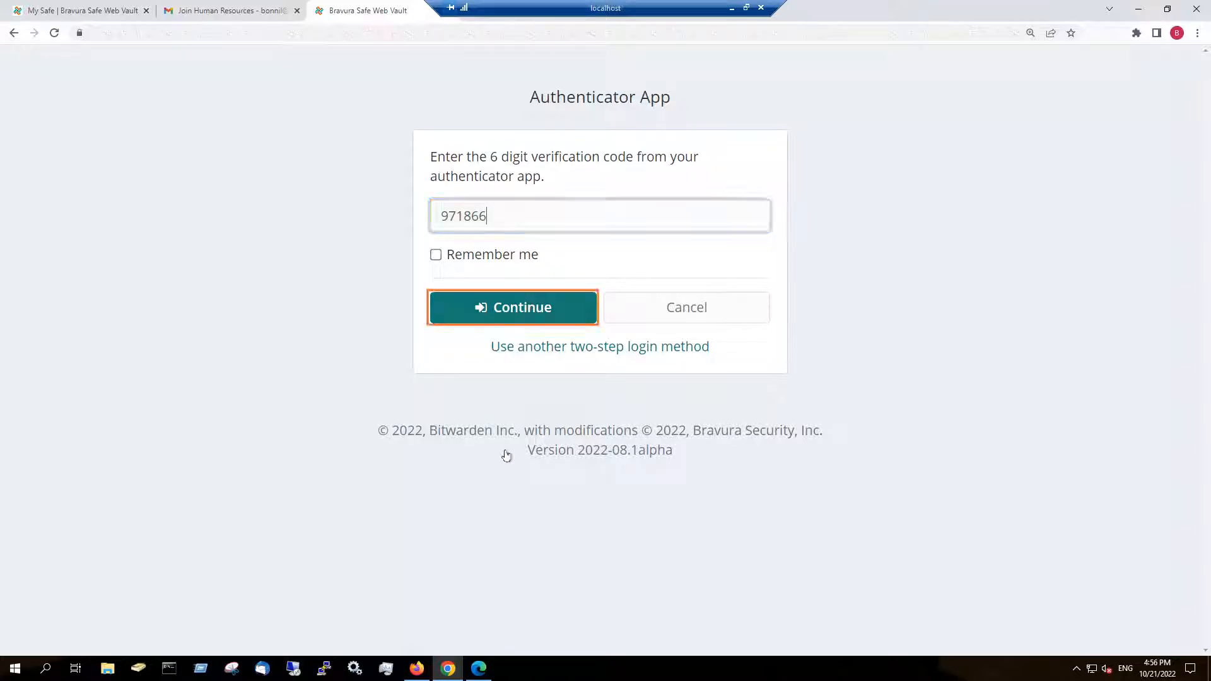
{"action": "left_click", "coordinate": [503, 315]}
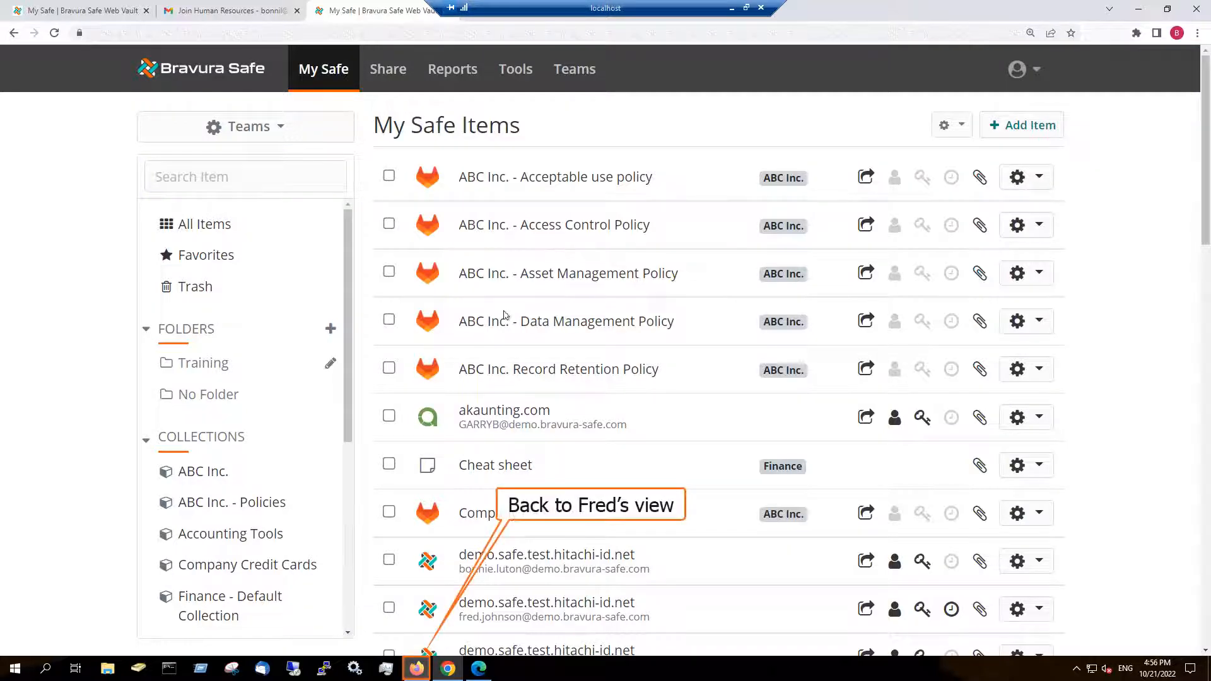
- Switch to the team owner's Gmail in Firefox and open the newest "Action Required" email about confirming the manager
{"action": "left_click", "coordinate": [418, 673]}
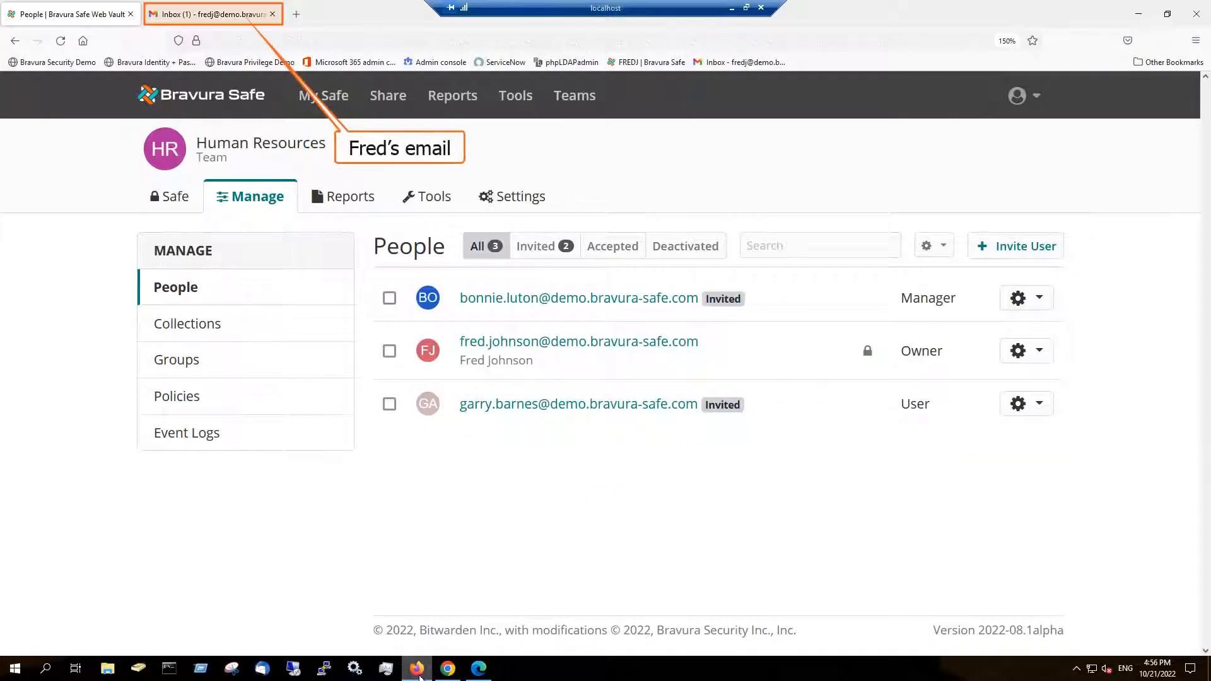
{"action": "left_click", "coordinate": [208, 14]}
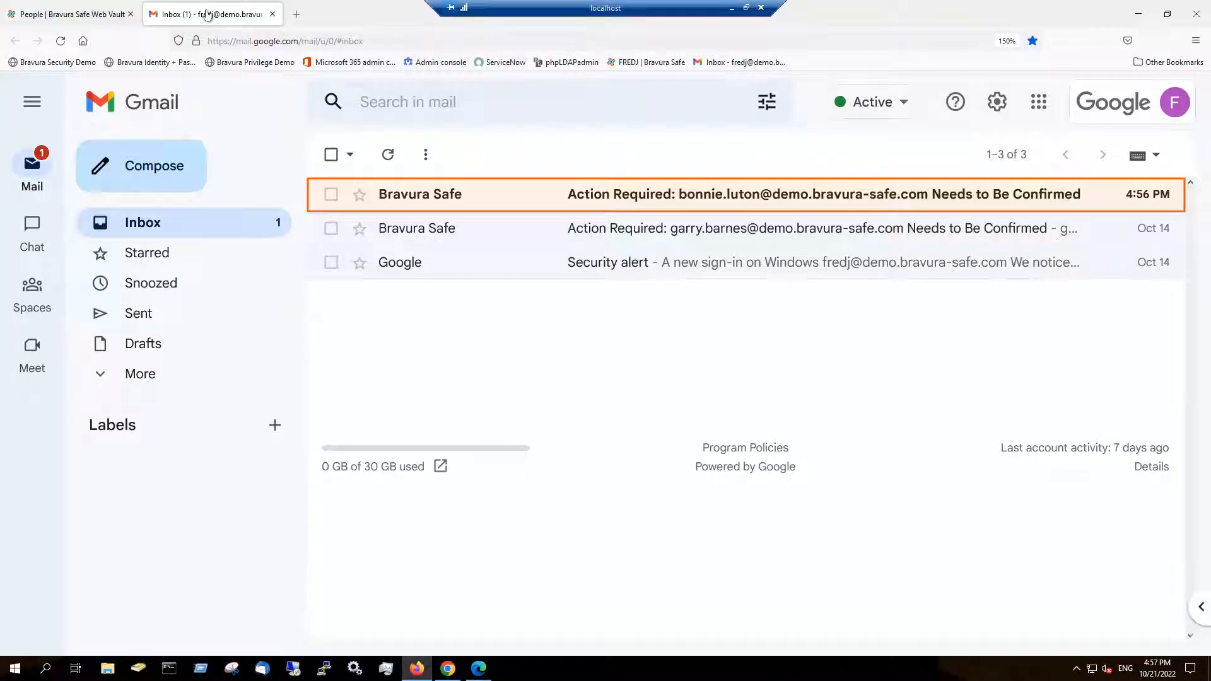
{"action": "left_click", "coordinate": [528, 193]}
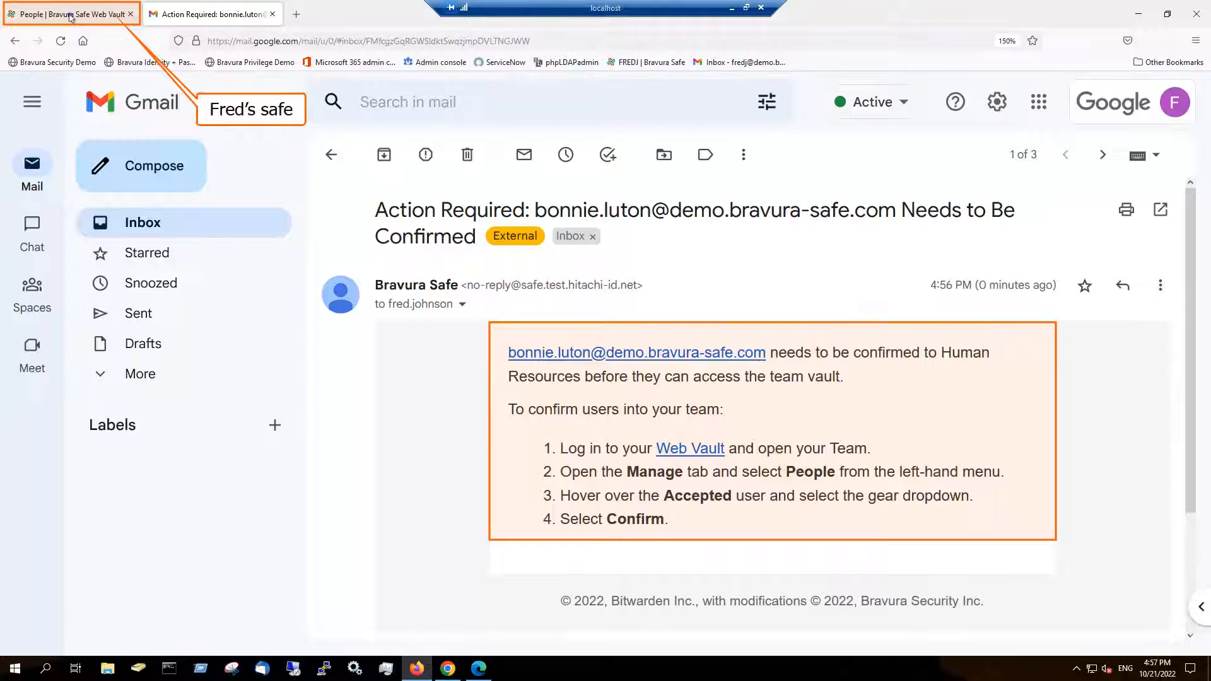
- Return to the owner's Human Resources people list, filter it to Accepted users and confirm the manager
{"action": "left_click", "coordinate": [71, 17]}
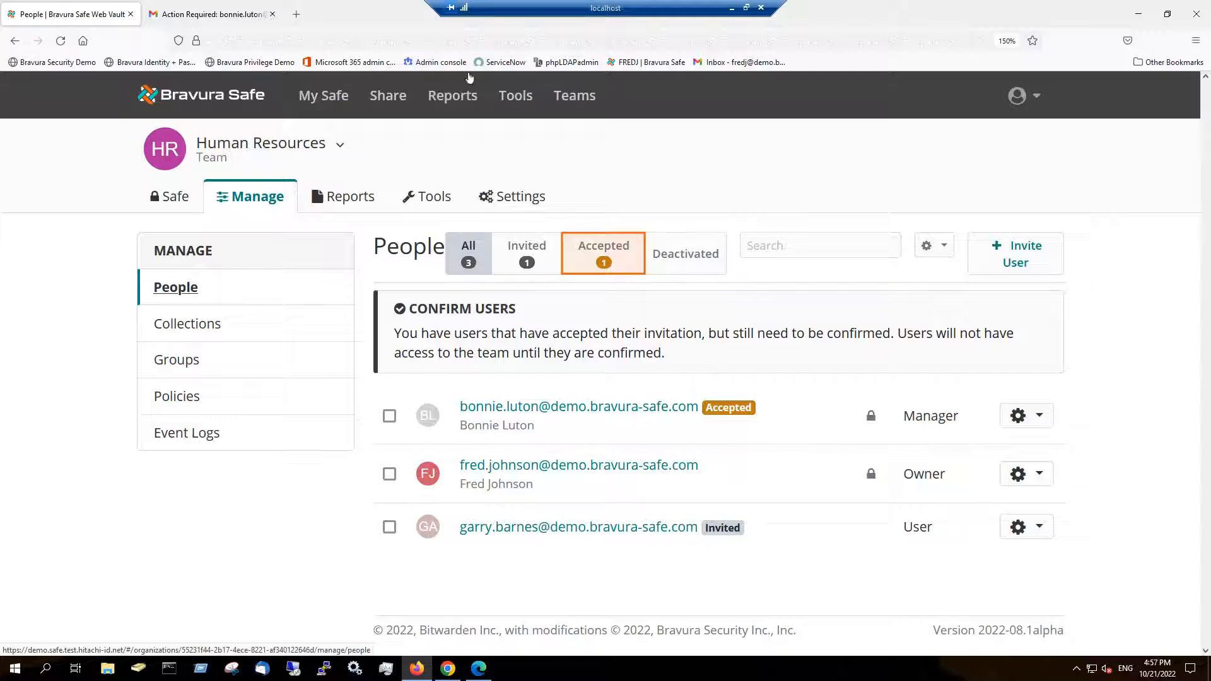
{"action": "left_click", "coordinate": [604, 252]}
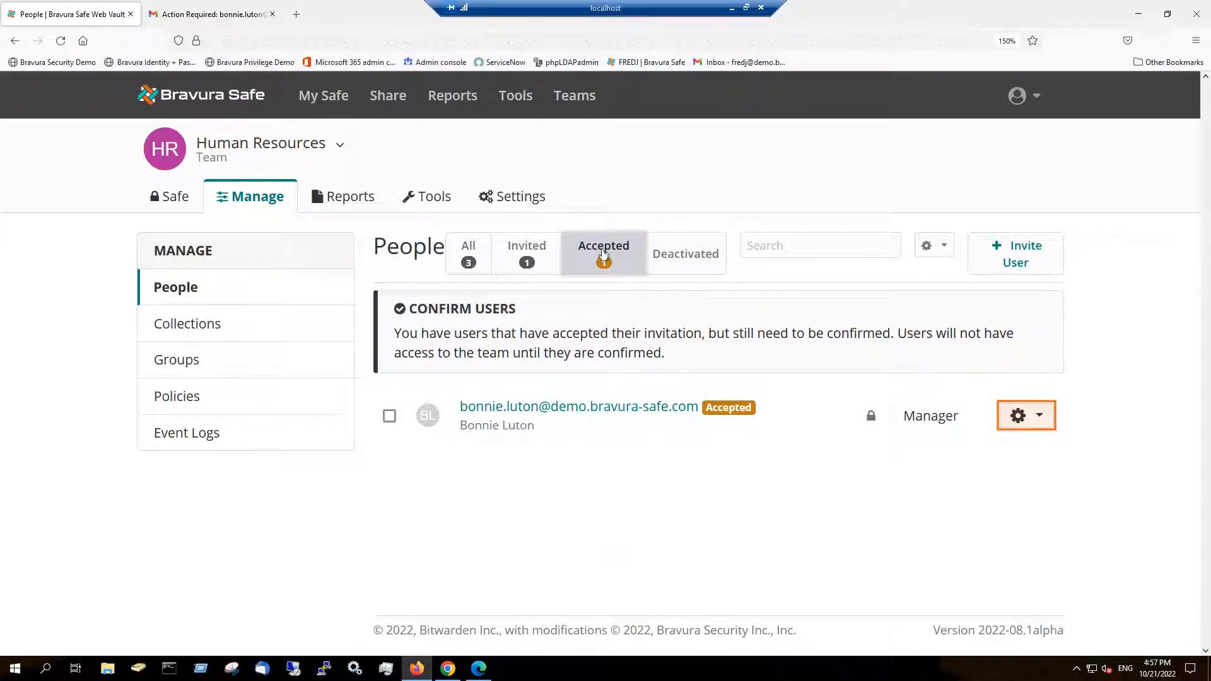
{"action": "left_click", "coordinate": [1037, 418]}
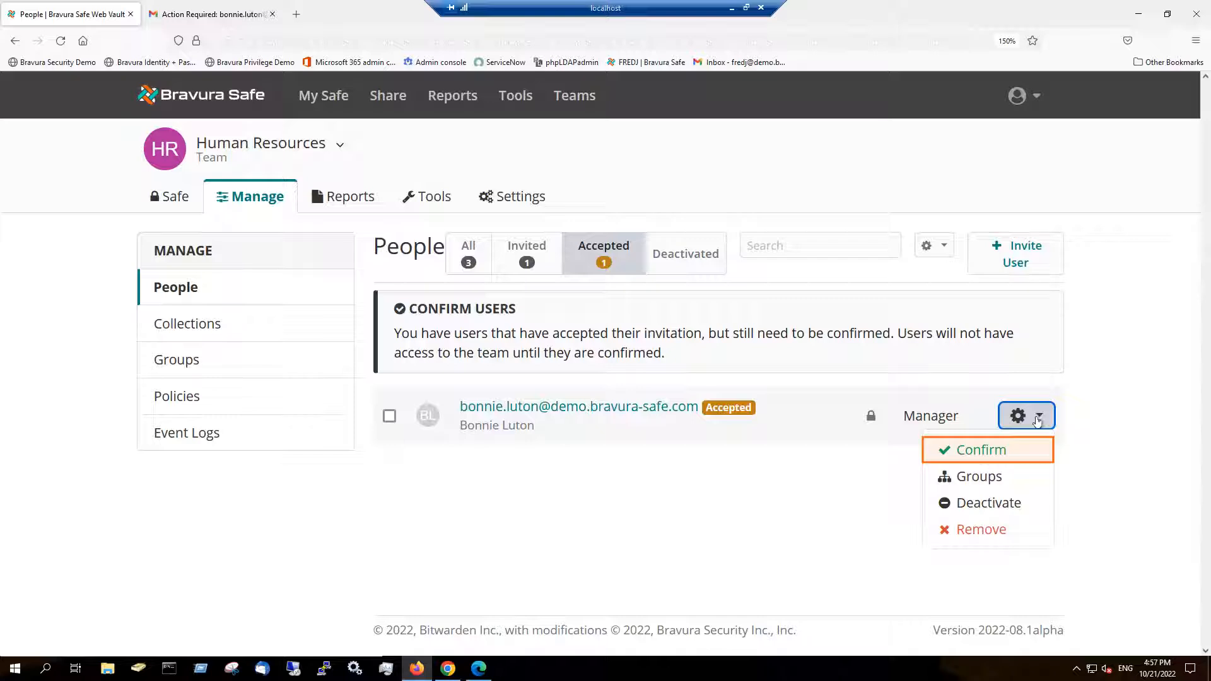
{"action": "left_click", "coordinate": [977, 451]}
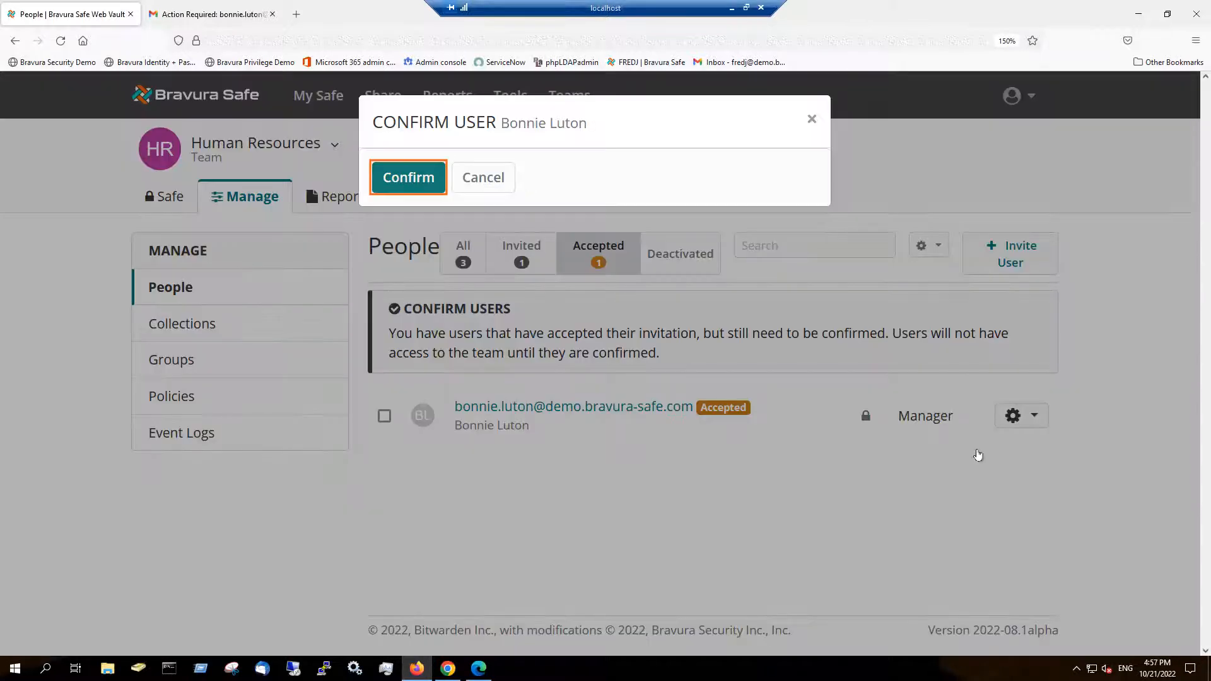
{"action": "left_click", "coordinate": [401, 182]}
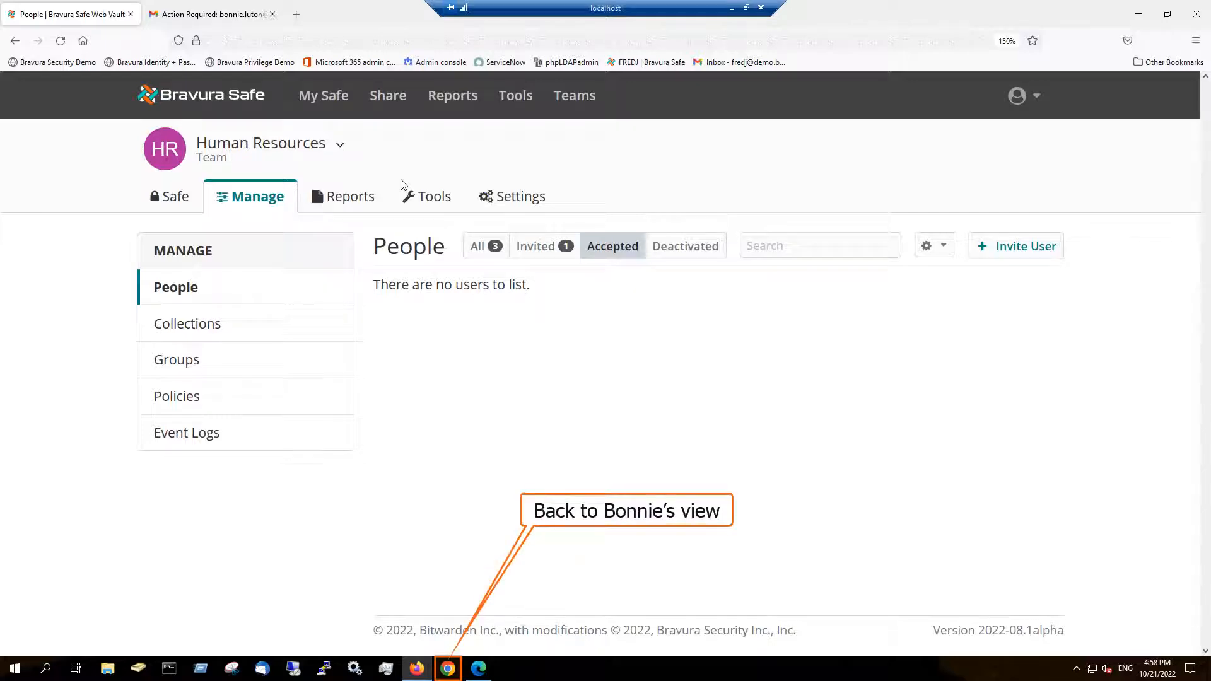
- Switch to the manager's Gmail inbox in Chrome and read the "You Have Been Confirmed To Human Resources" email
{"action": "left_click", "coordinate": [447, 668]}
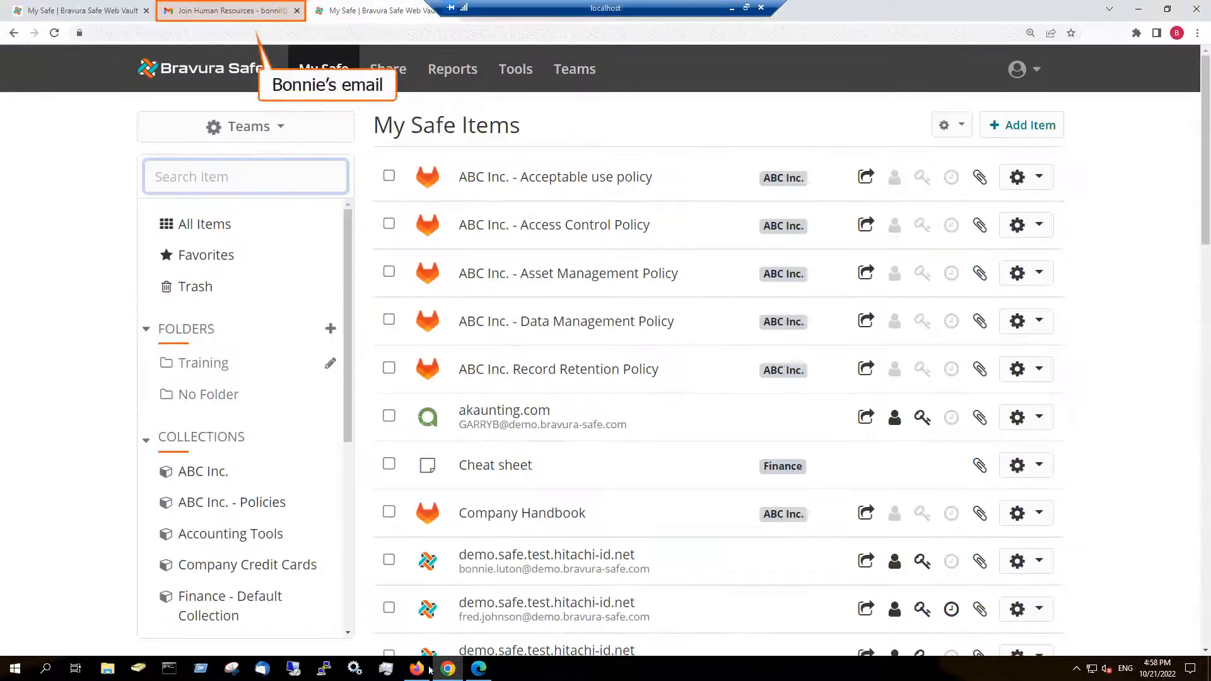
{"action": "left_click", "coordinate": [228, 12]}
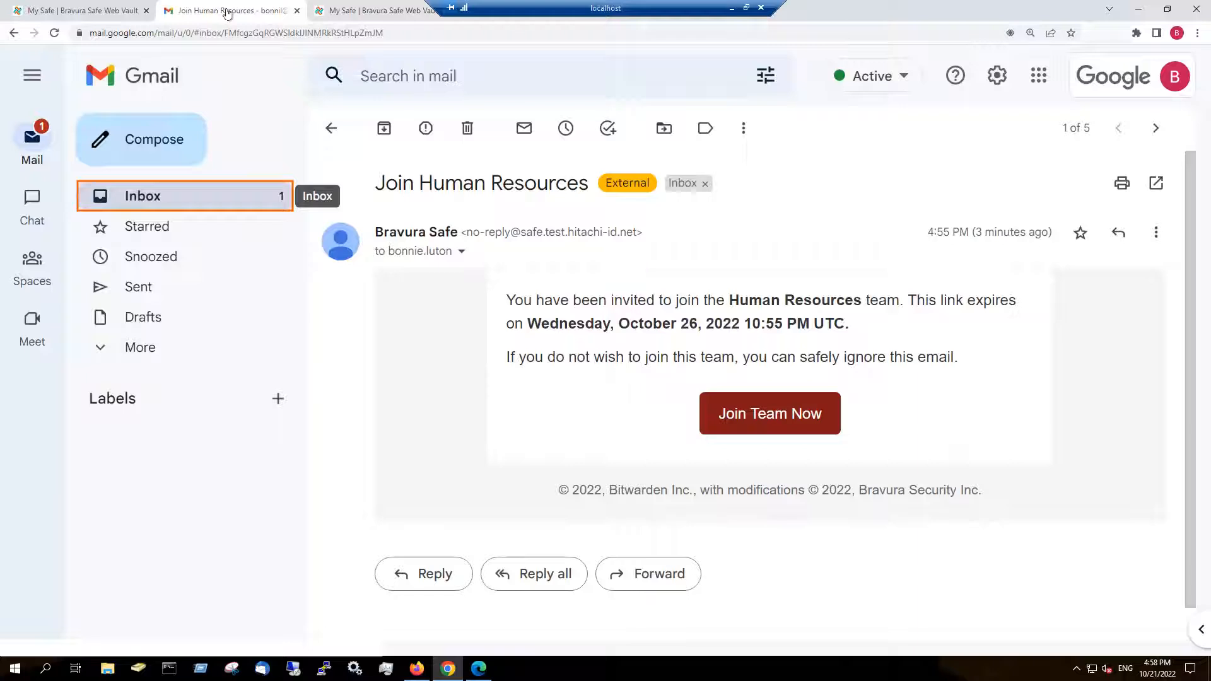
{"action": "left_click", "coordinate": [156, 196]}
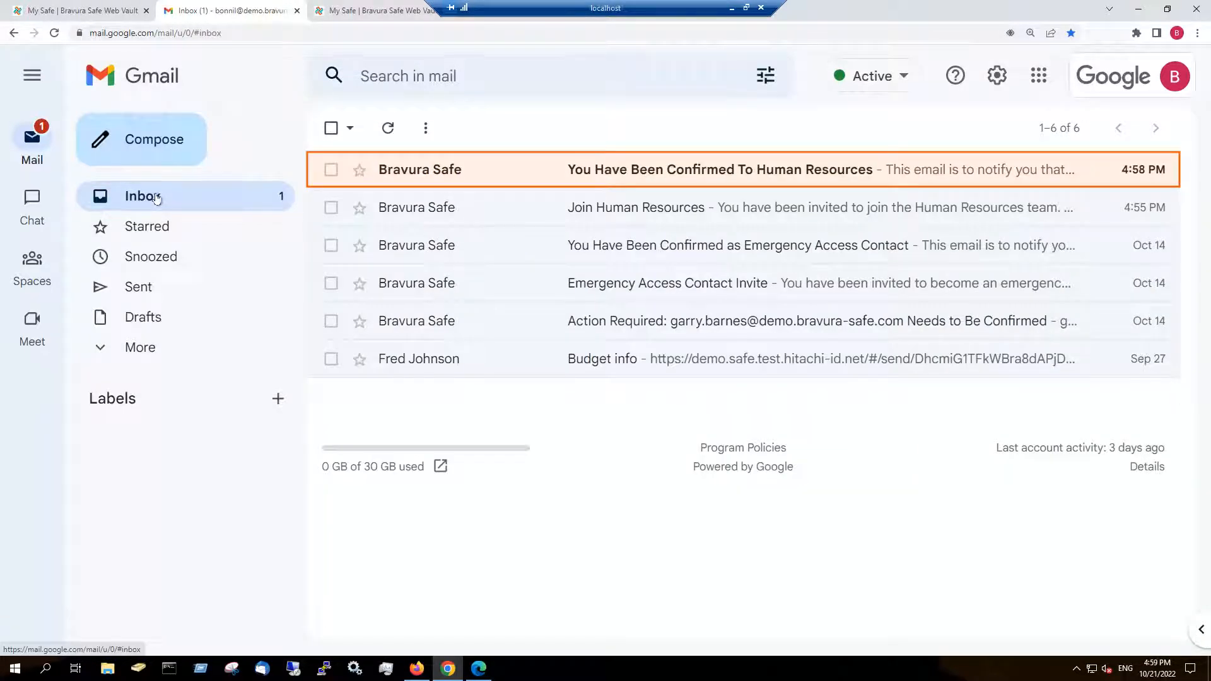
{"action": "left_click", "coordinate": [501, 174]}
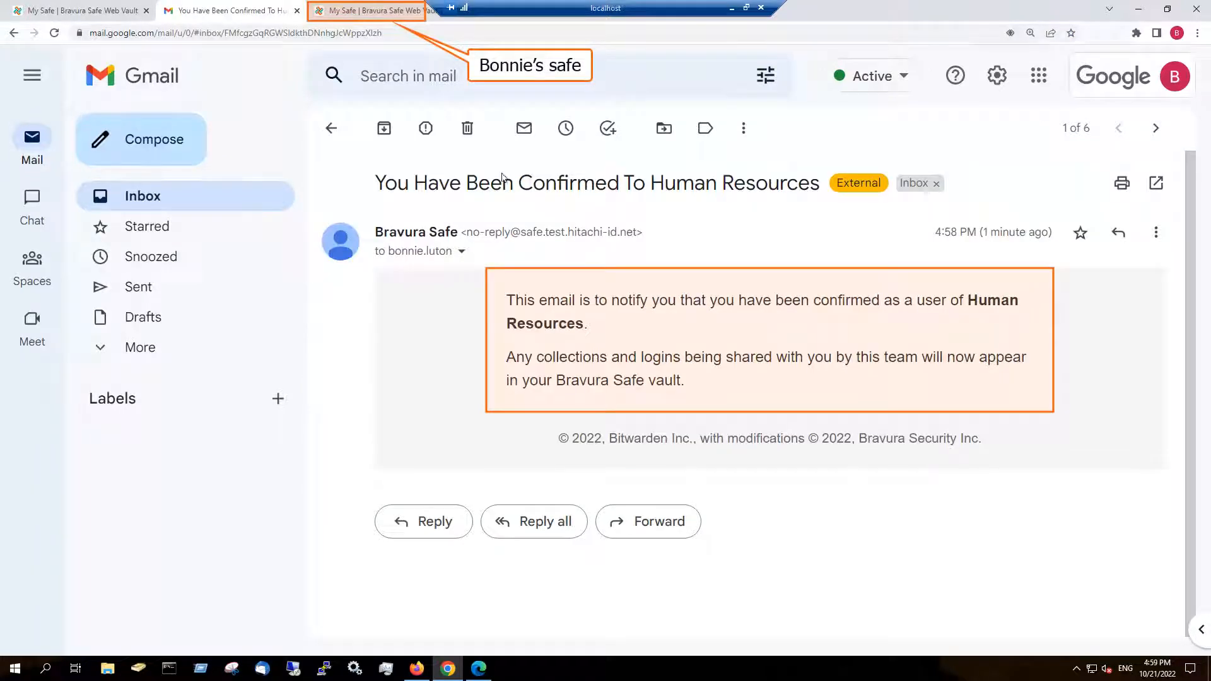
- Return to the manager's safe and open the Human Resources team to view its shared items
{"action": "left_click", "coordinate": [361, 11]}
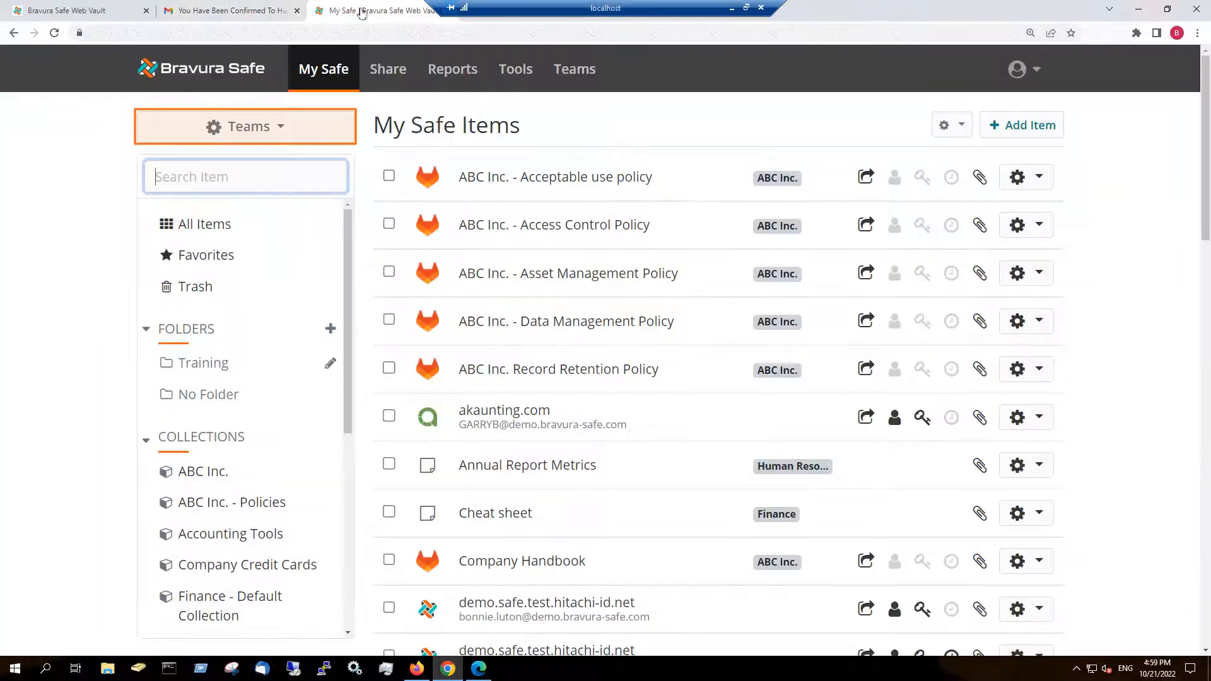
{"action": "left_click", "coordinate": [279, 129]}
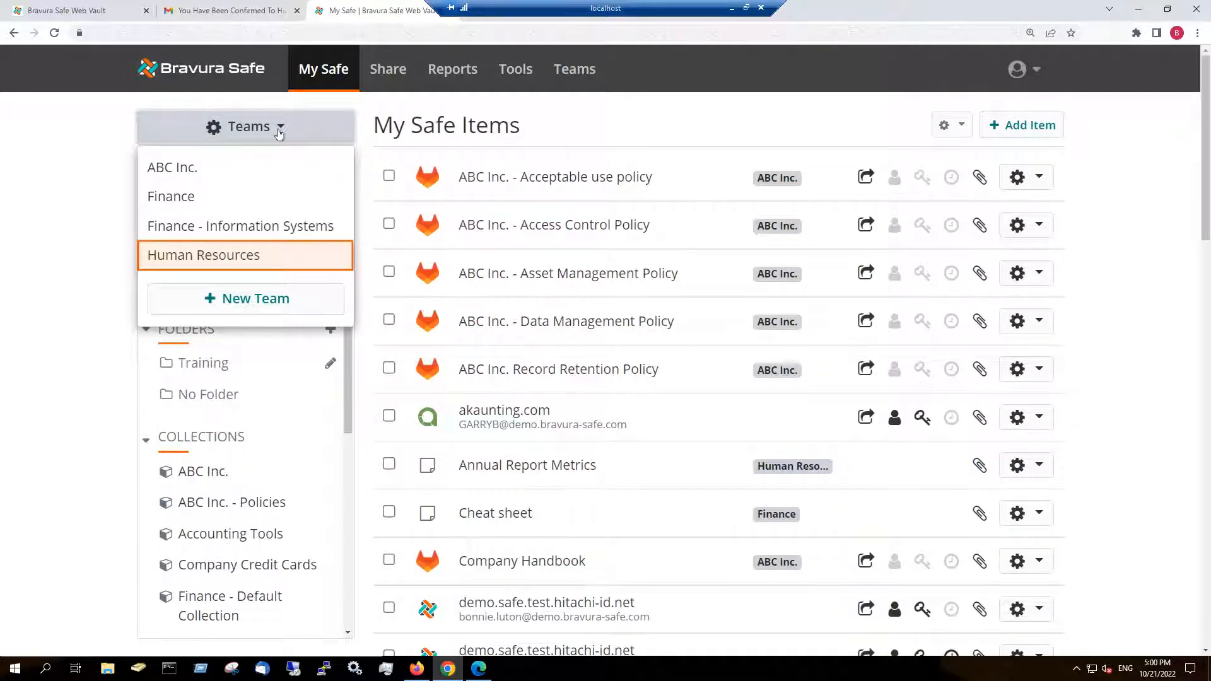
{"action": "left_click", "coordinate": [227, 259]}
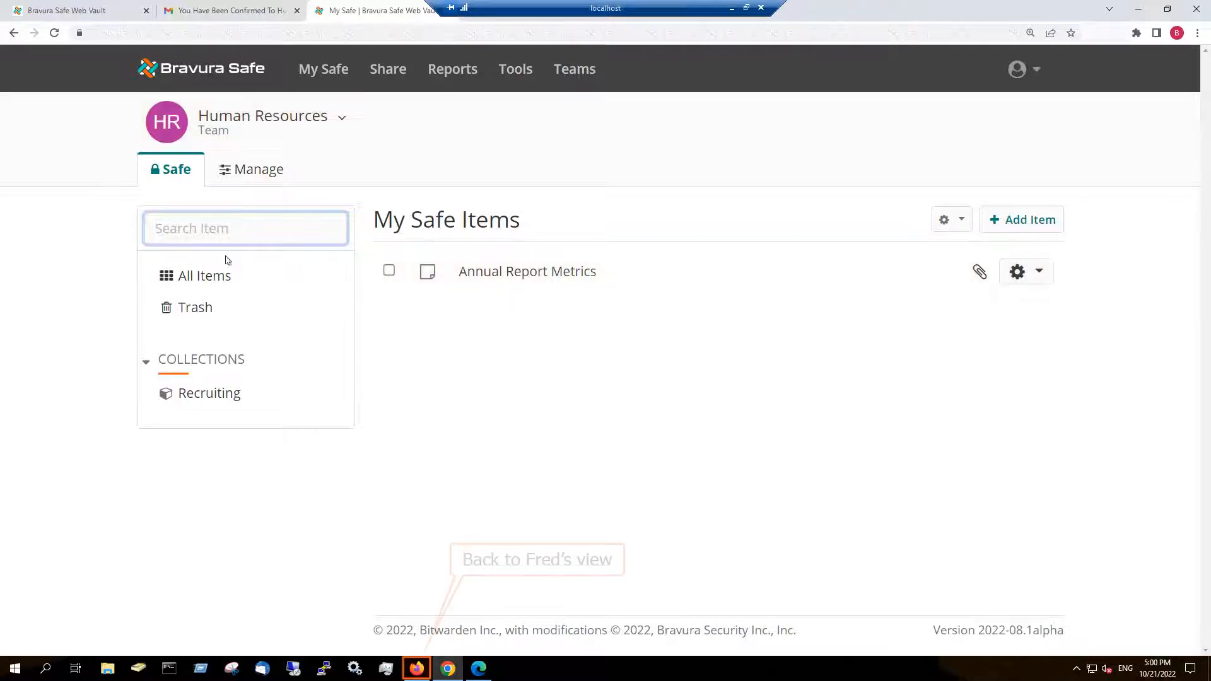
- Review all Human Resources members in the owner's Firefox session and return to the manager's safe in Chrome
{"action": "left_click", "coordinate": [416, 669]}
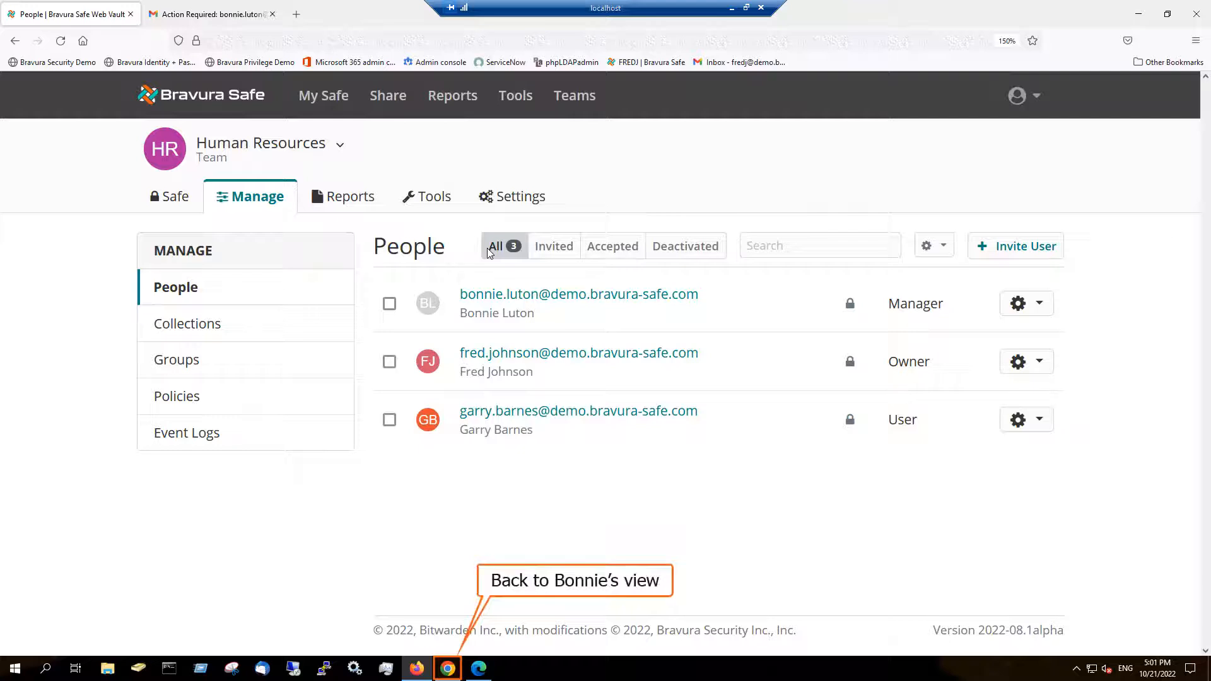
{"action": "left_click", "coordinate": [447, 668]}
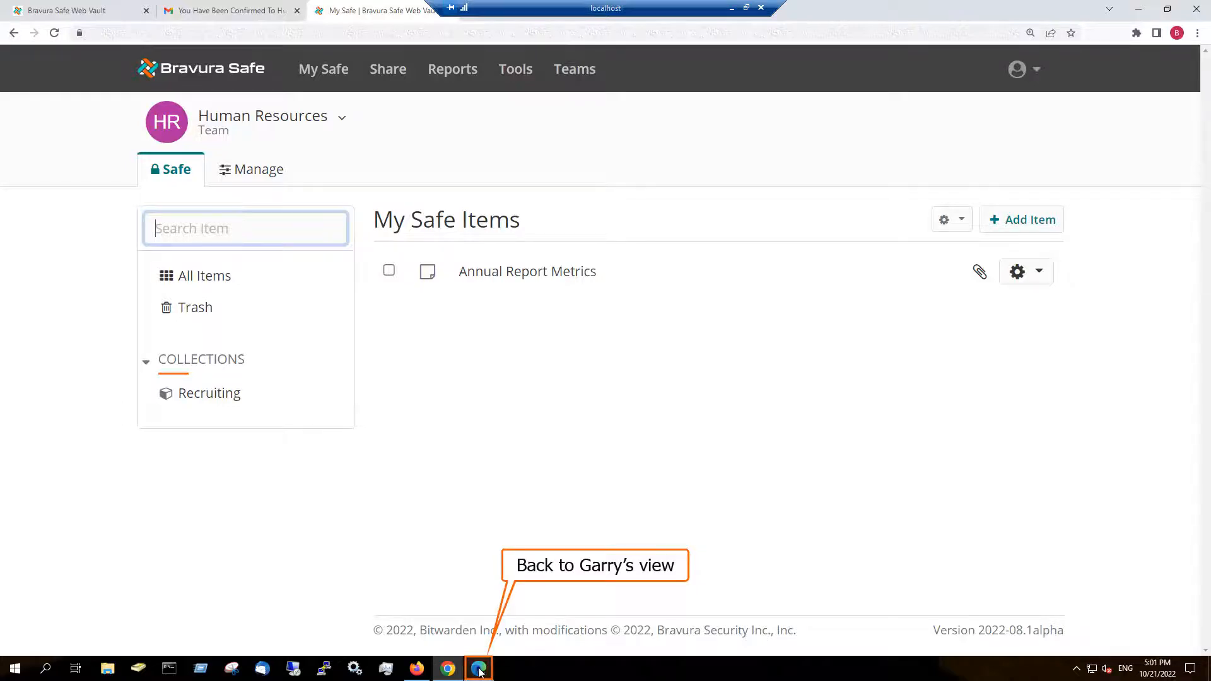
- Switch to the regular user's safe in Edge and open the Human Resources team to view its items
{"action": "left_click", "coordinate": [478, 668]}
{"action": "left_click", "coordinate": [279, 127]}
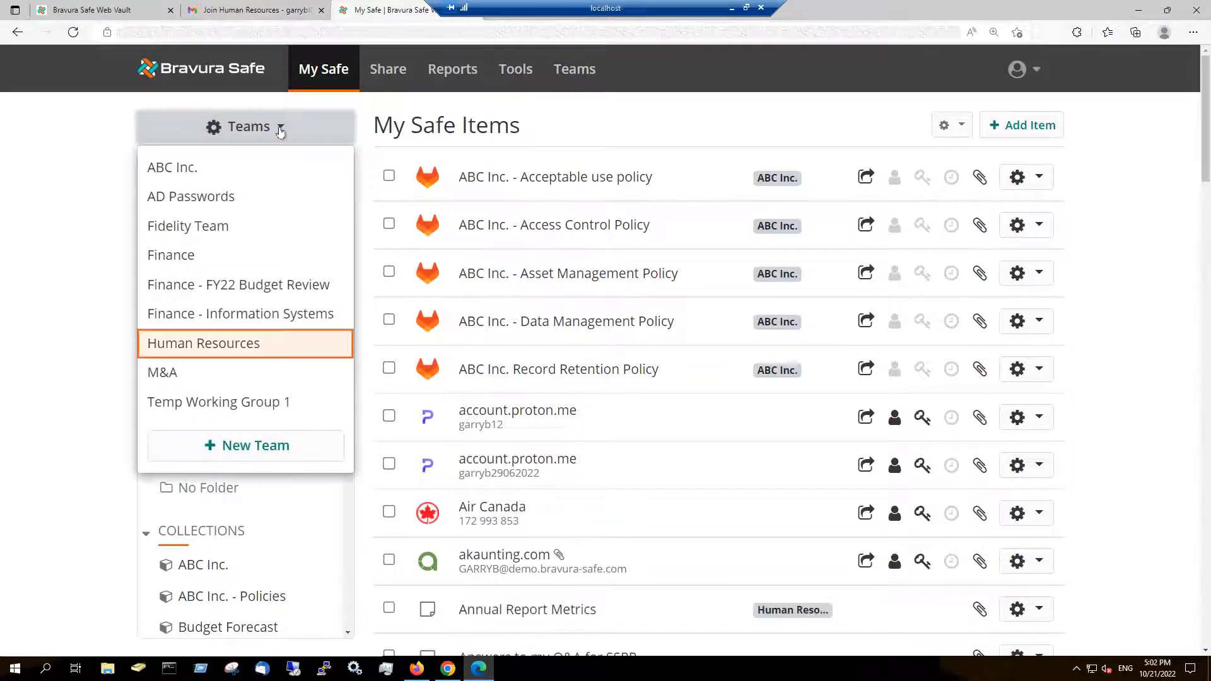
{"action": "left_click", "coordinate": [211, 344]}
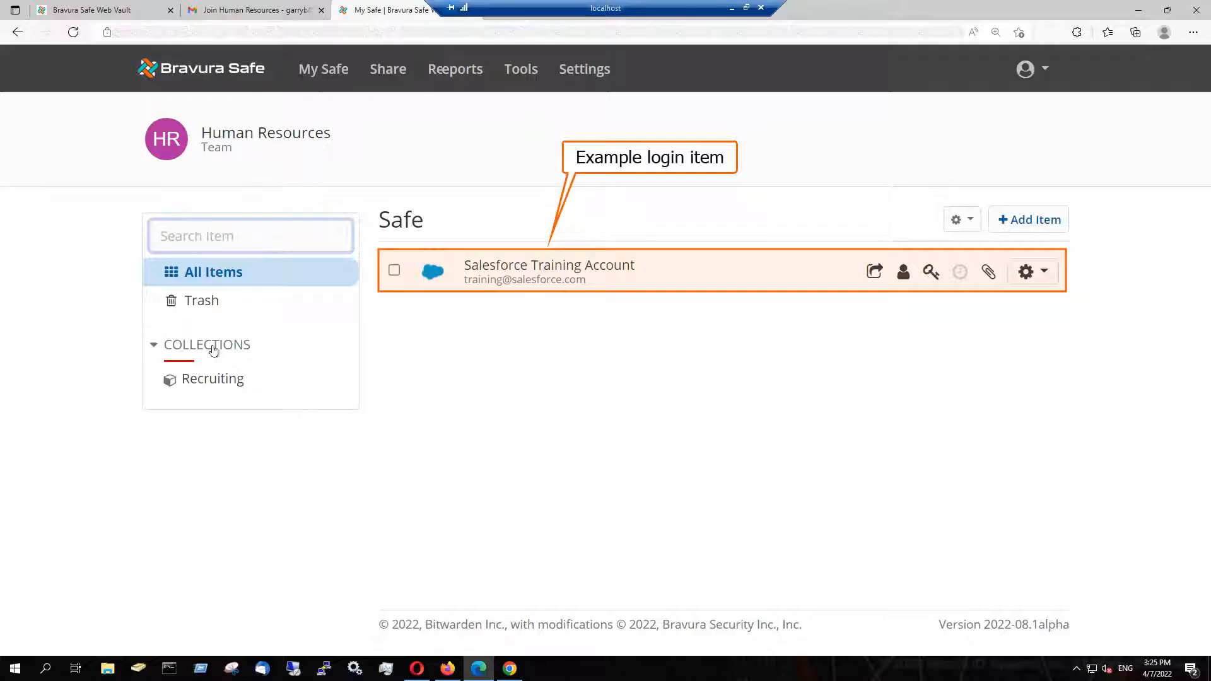
- Set the URL match detection of the Salesforce Training Account login item to Host and save it
{"action": "left_click", "coordinate": [528, 266]}
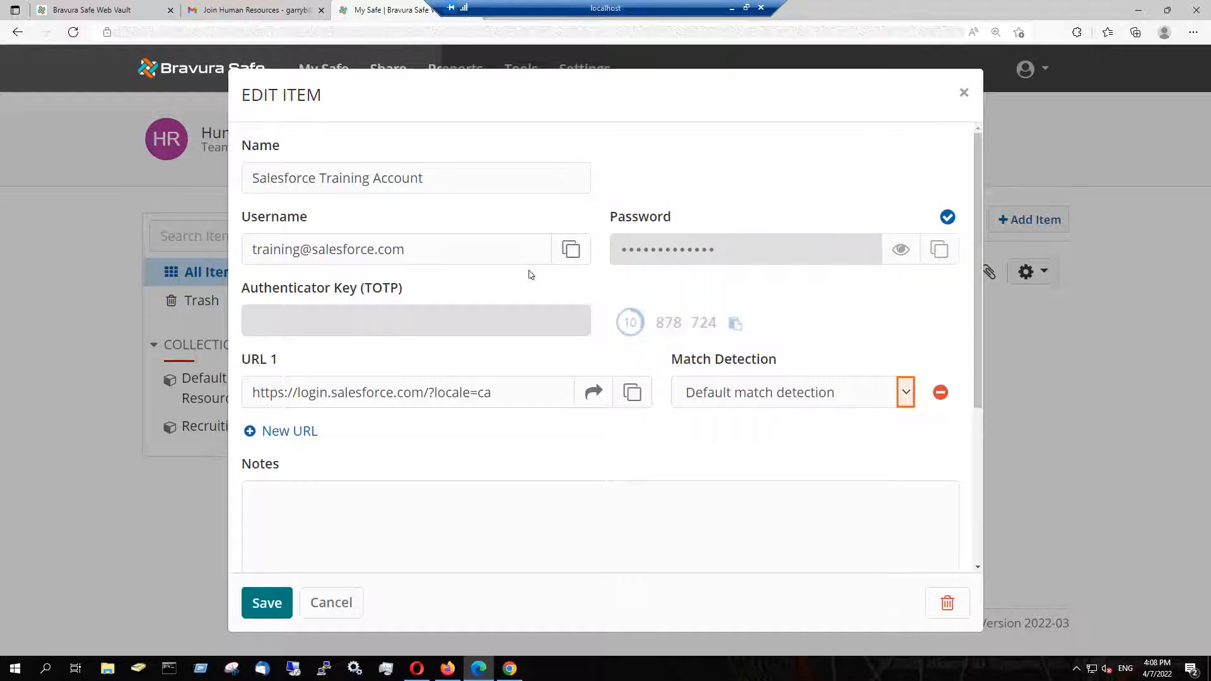
{"action": "left_click", "coordinate": [906, 392]}
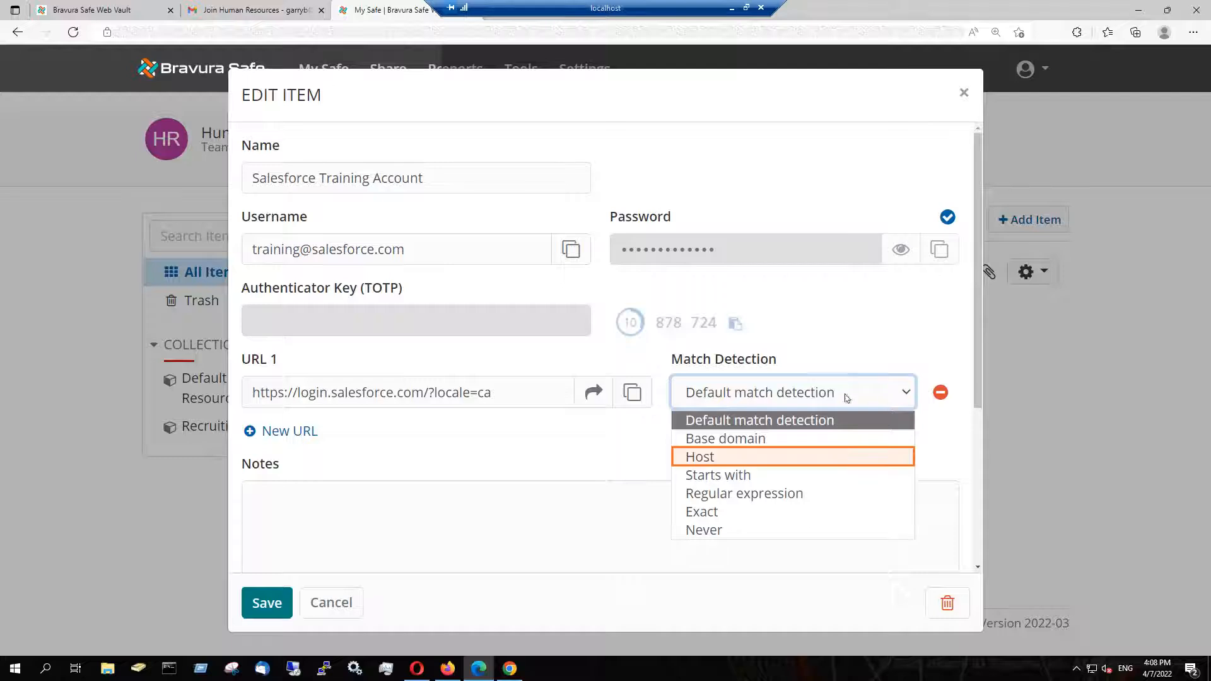
{"action": "left_click", "coordinate": [741, 457]}
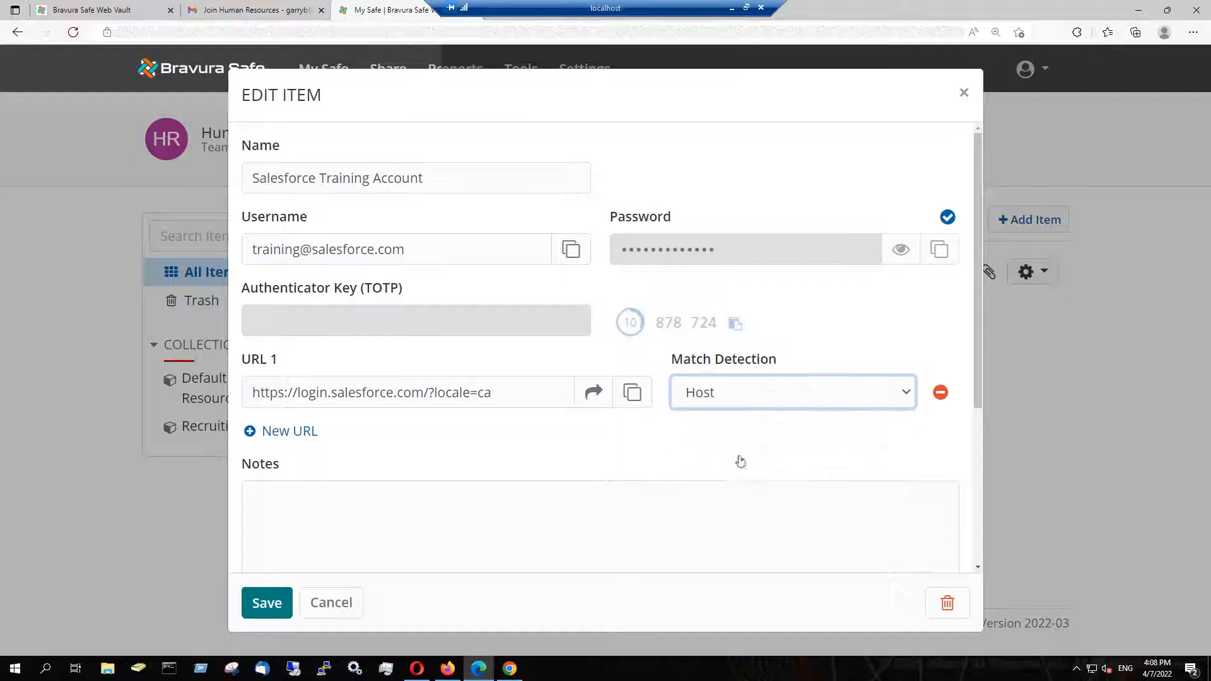
{"action": "left_click", "coordinate": [266, 611]}
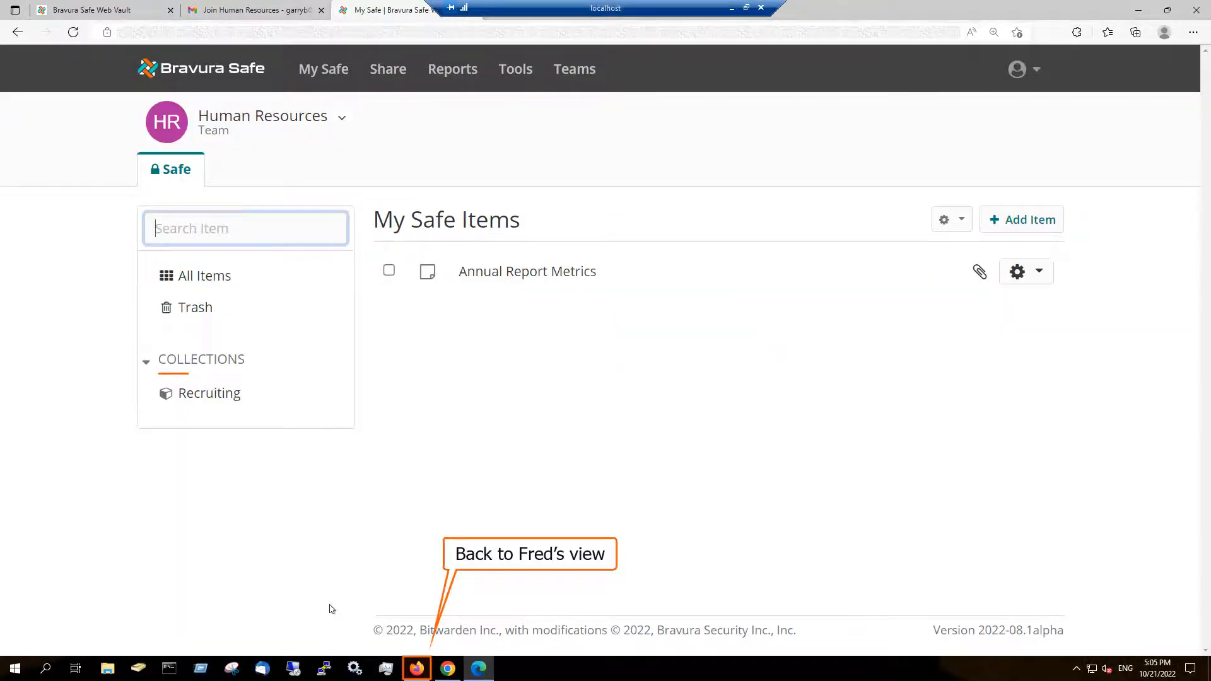
- In the owner's Firefox session, create an Interviewers group with access to only the Recruiting collection, with Hide Passwords and Read Only enabled
{"action": "left_click", "coordinate": [417, 670]}
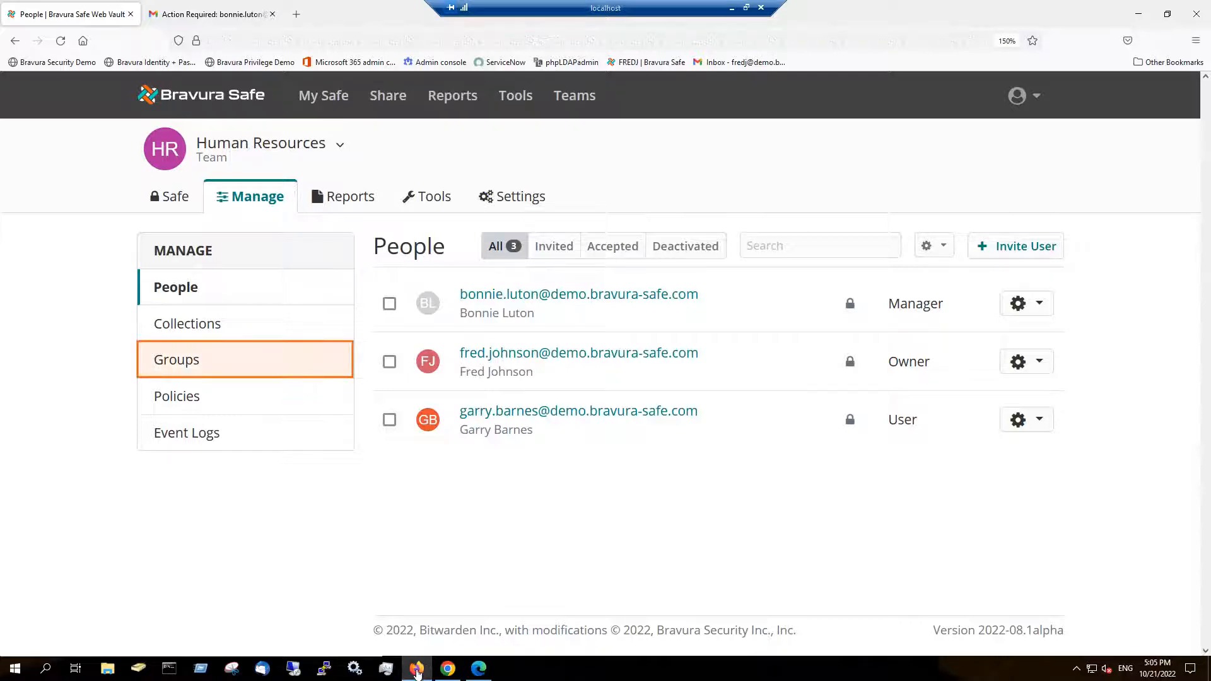
{"action": "left_click", "coordinate": [210, 361]}
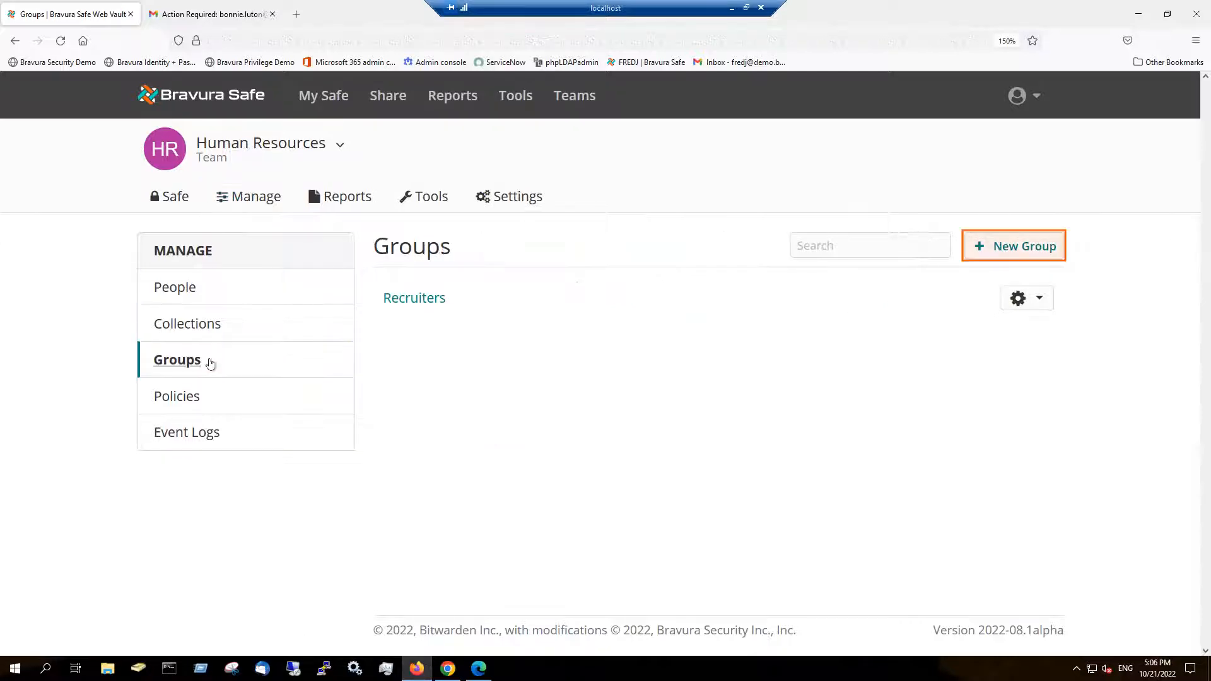
{"action": "left_click", "coordinate": [1011, 248]}
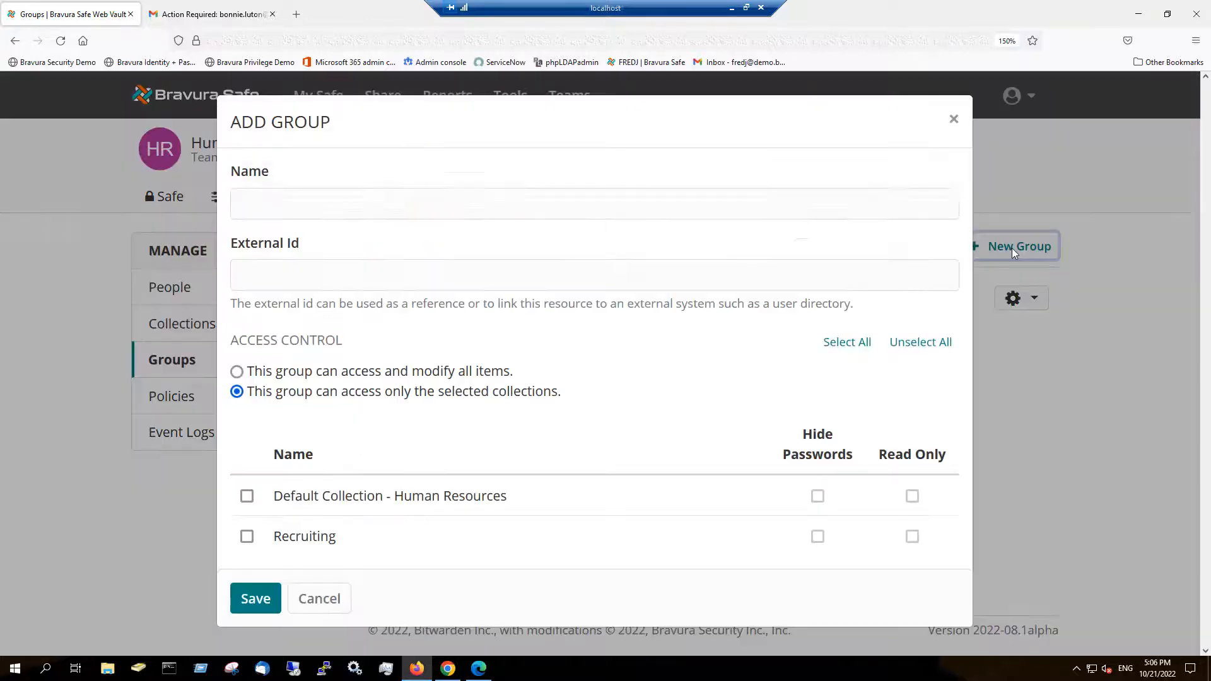
{"action": "left_click", "coordinate": [358, 207]}
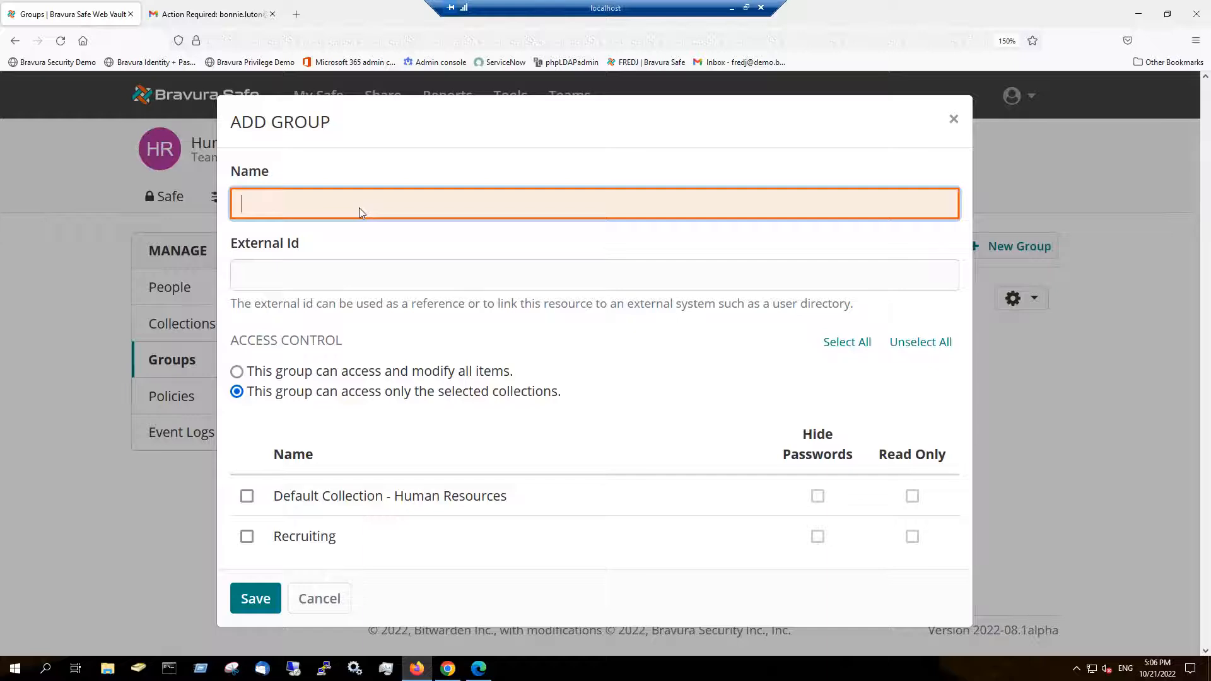
{"action": "type", "text": "Interviewers"}
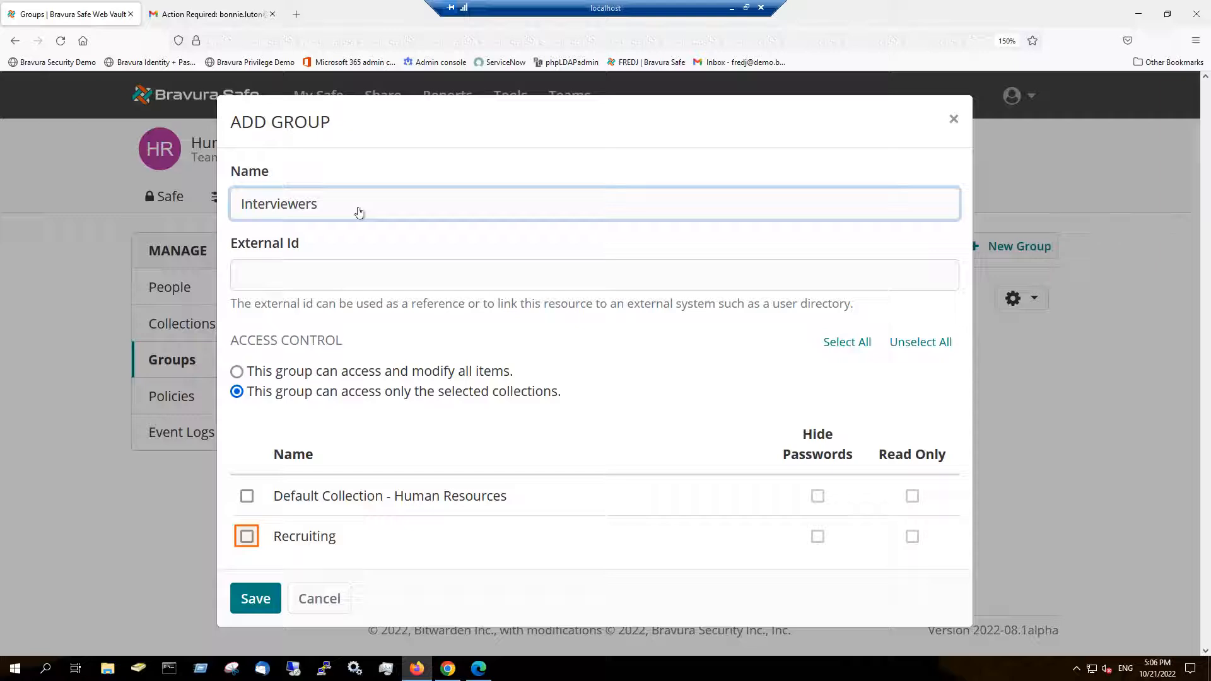
{"action": "left_click", "coordinate": [247, 536]}
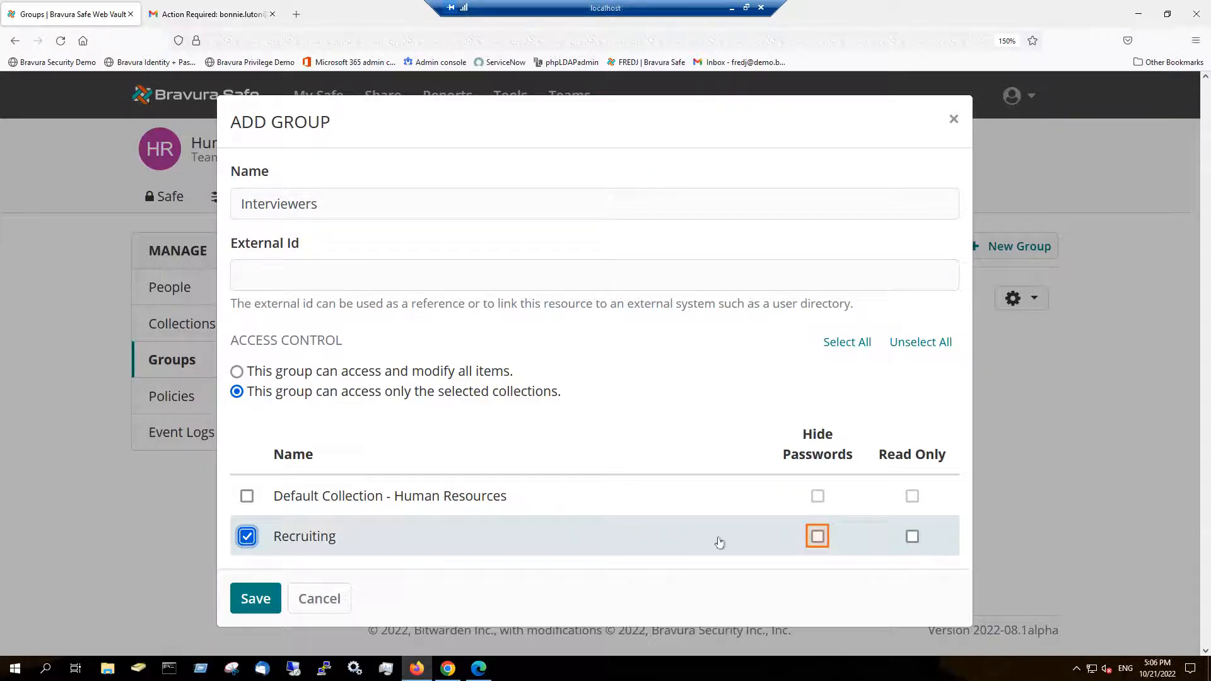
{"action": "left_click", "coordinate": [817, 536]}
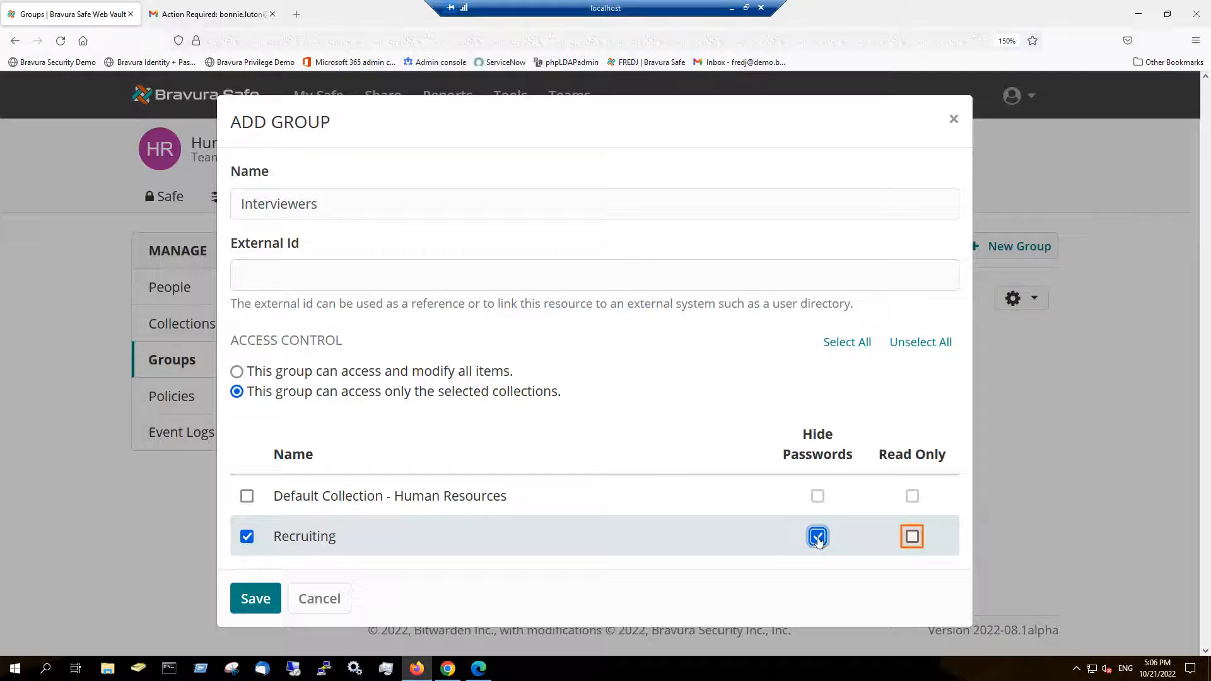
{"action": "left_click", "coordinate": [911, 536]}
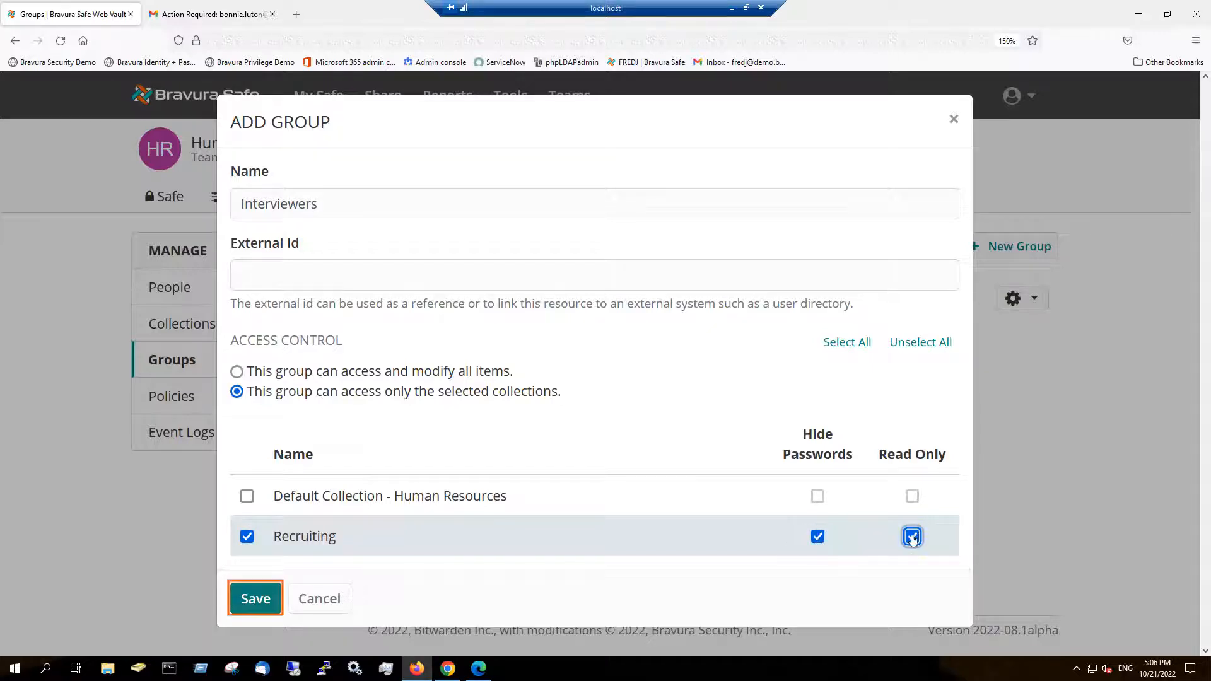
{"action": "left_click", "coordinate": [251, 599]}
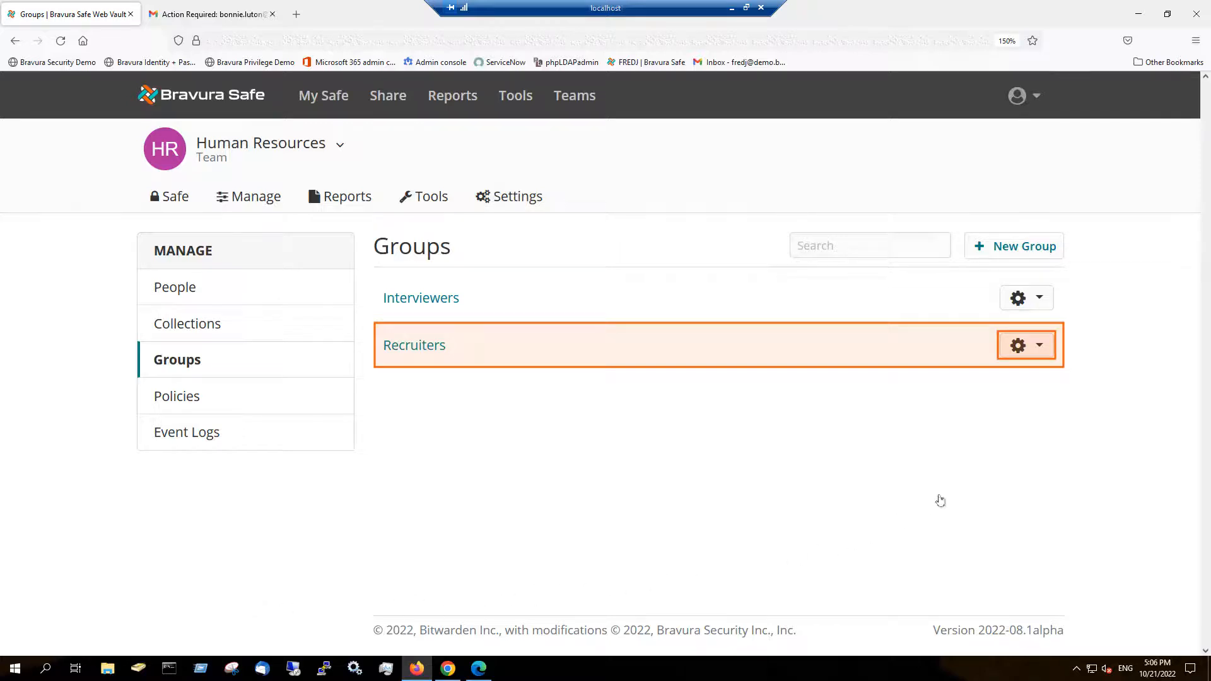
- Add the team member with the User role to the Recruiters group and save the user access
{"action": "left_click", "coordinate": [1038, 348]}
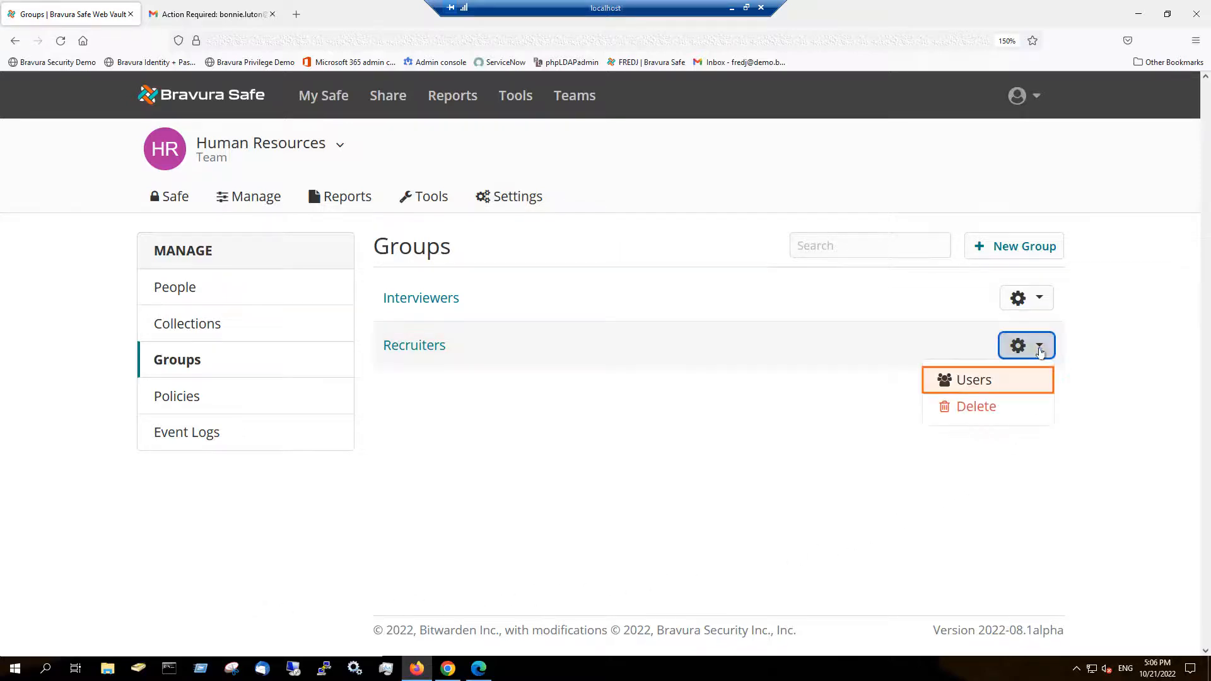
{"action": "left_click", "coordinate": [971, 382]}
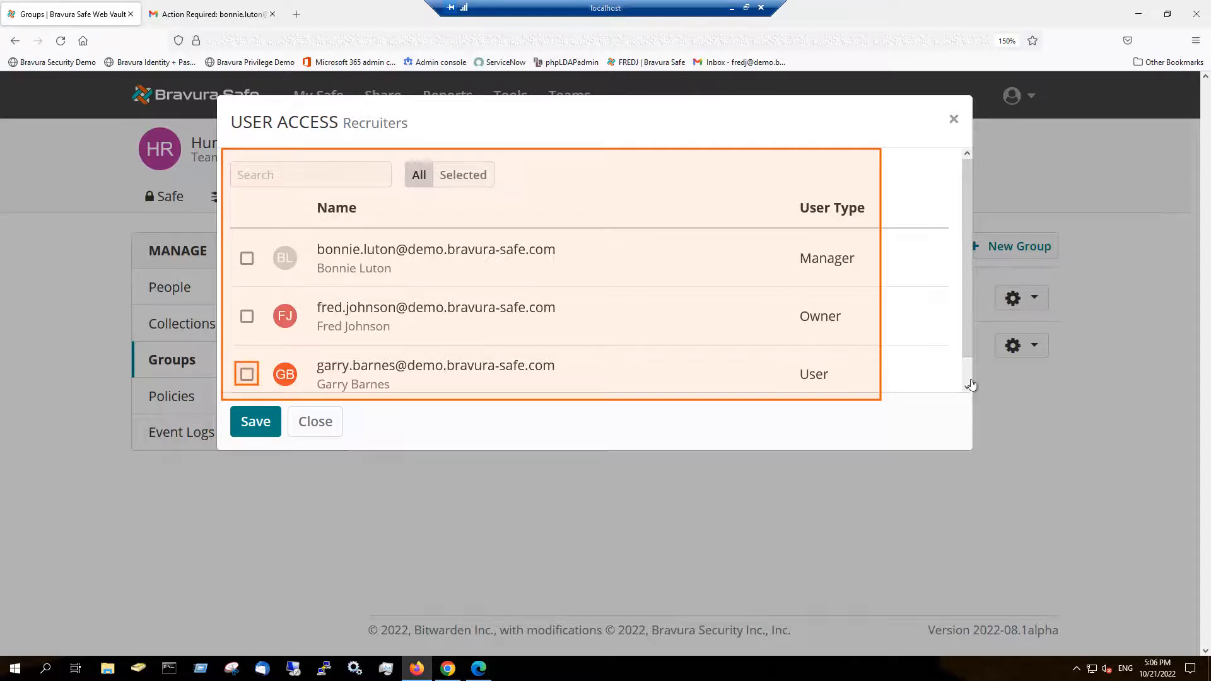
{"action": "left_click", "coordinate": [246, 376]}
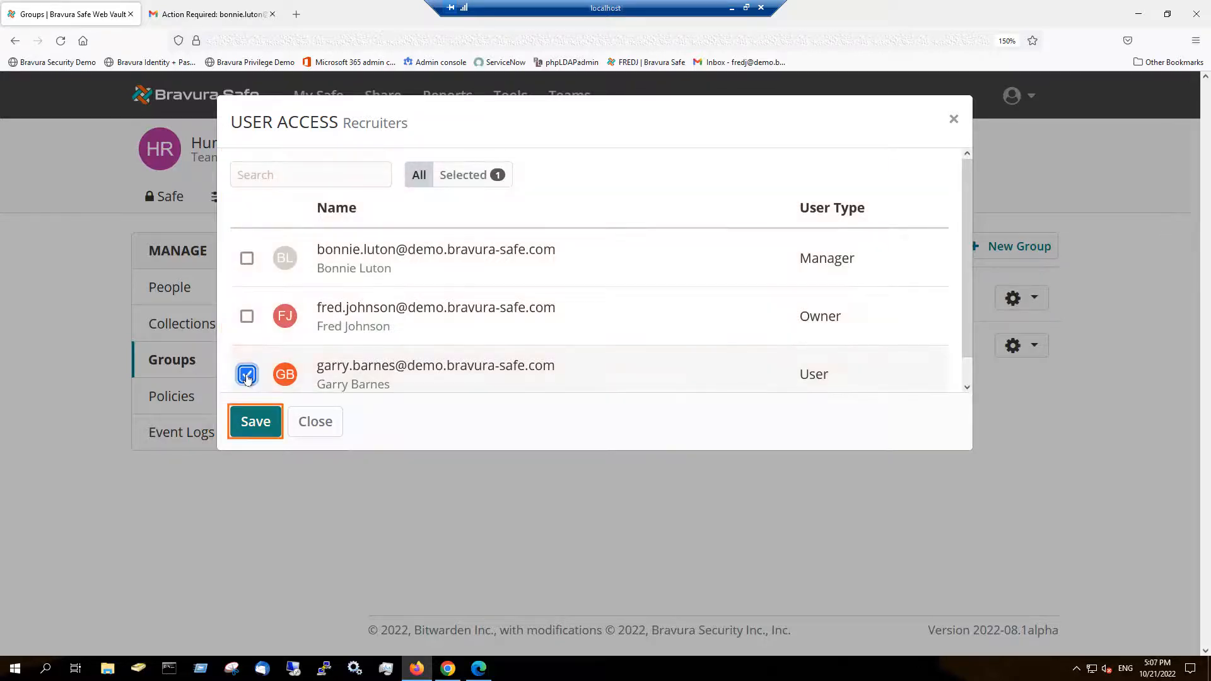
{"action": "left_click", "coordinate": [253, 425]}
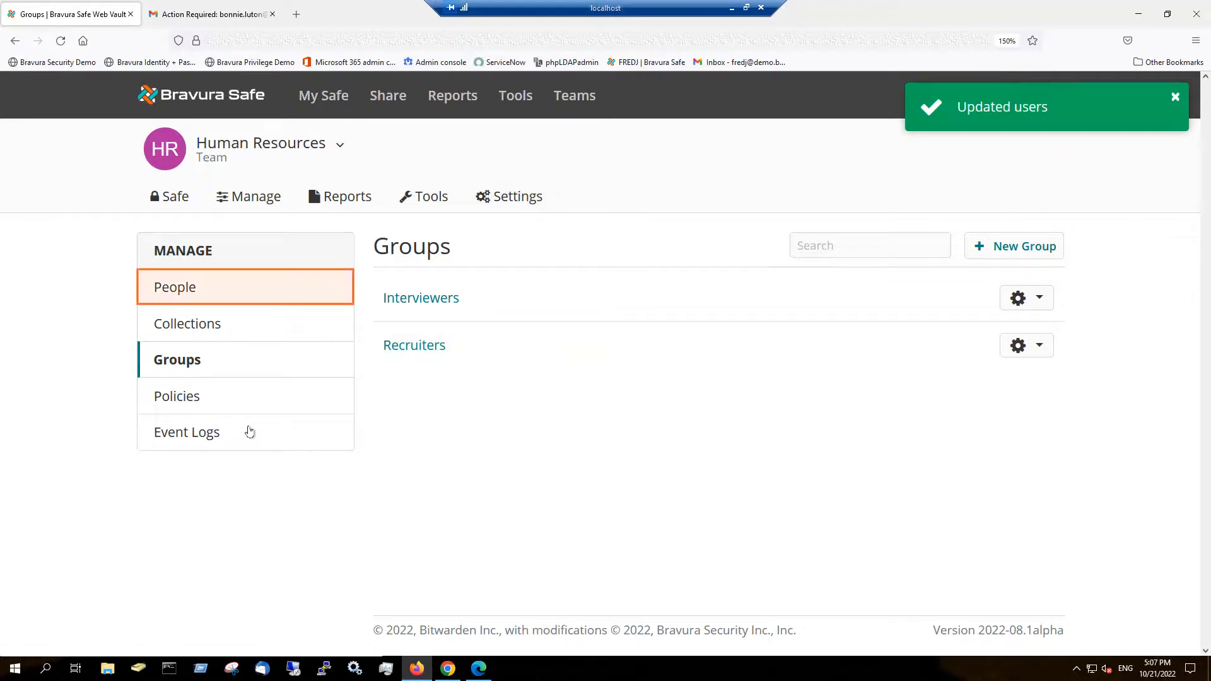
- From the team's people list, add the regular user to the Interviewers group as well and save the group access
{"action": "left_click", "coordinate": [202, 289]}
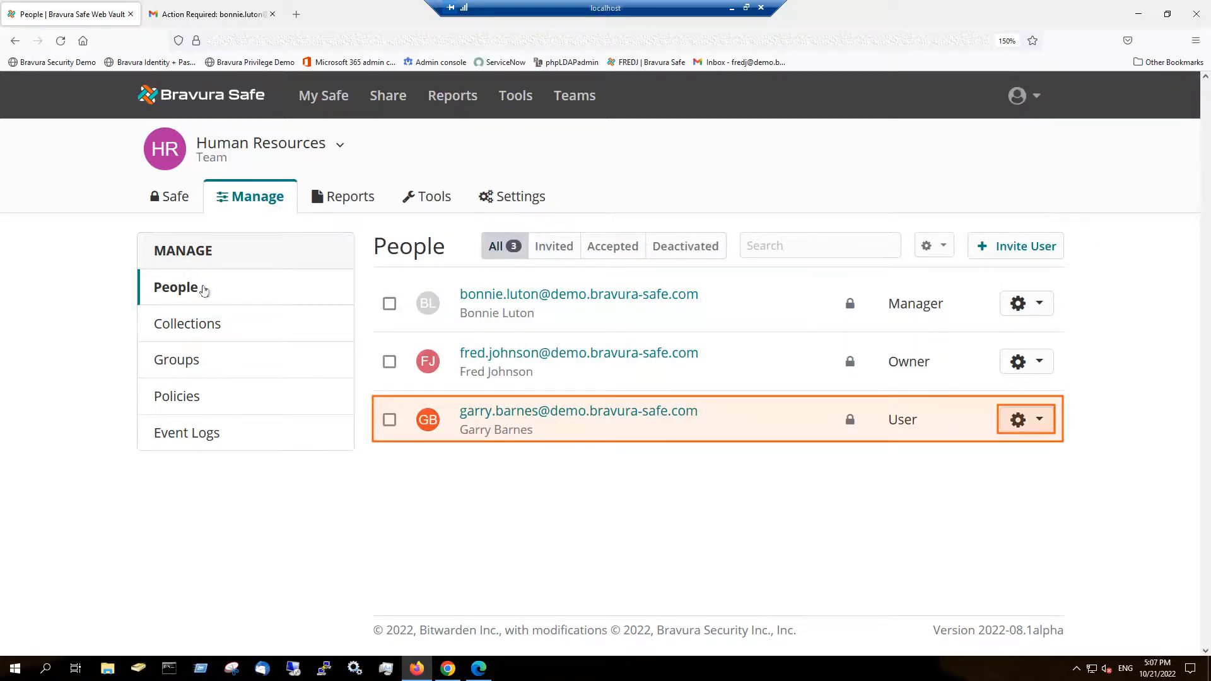
{"action": "left_click", "coordinate": [1035, 425]}
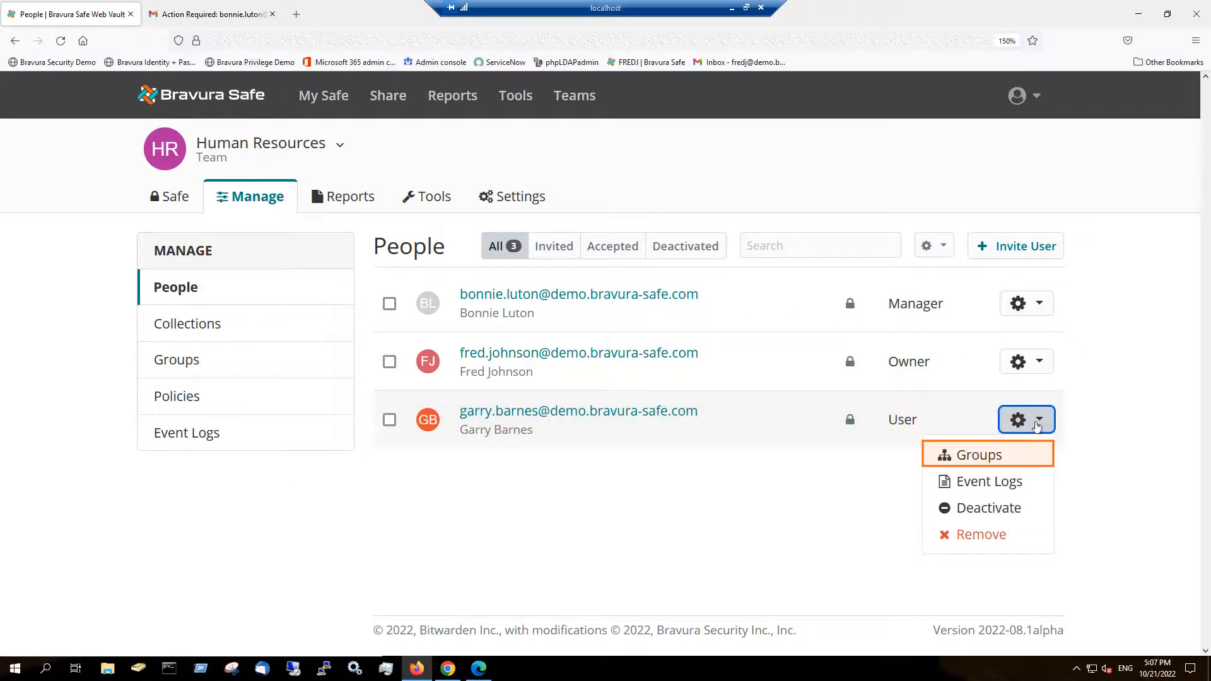
{"action": "left_click", "coordinate": [976, 461]}
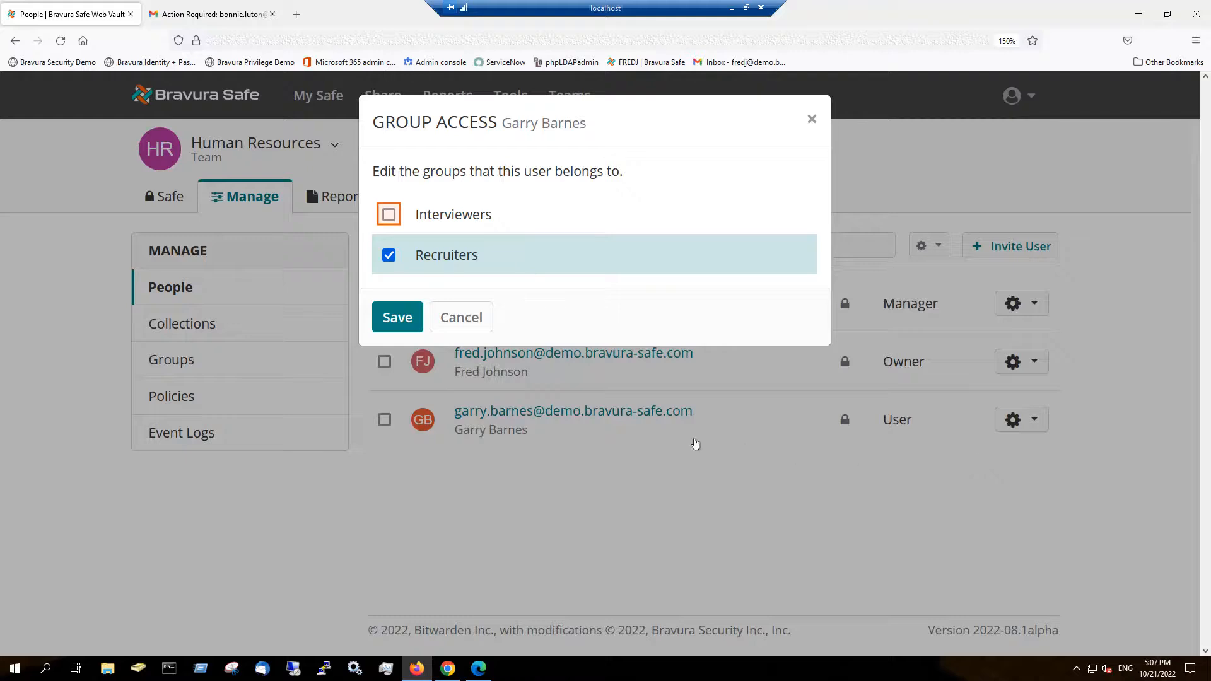
{"action": "left_click", "coordinate": [388, 215]}
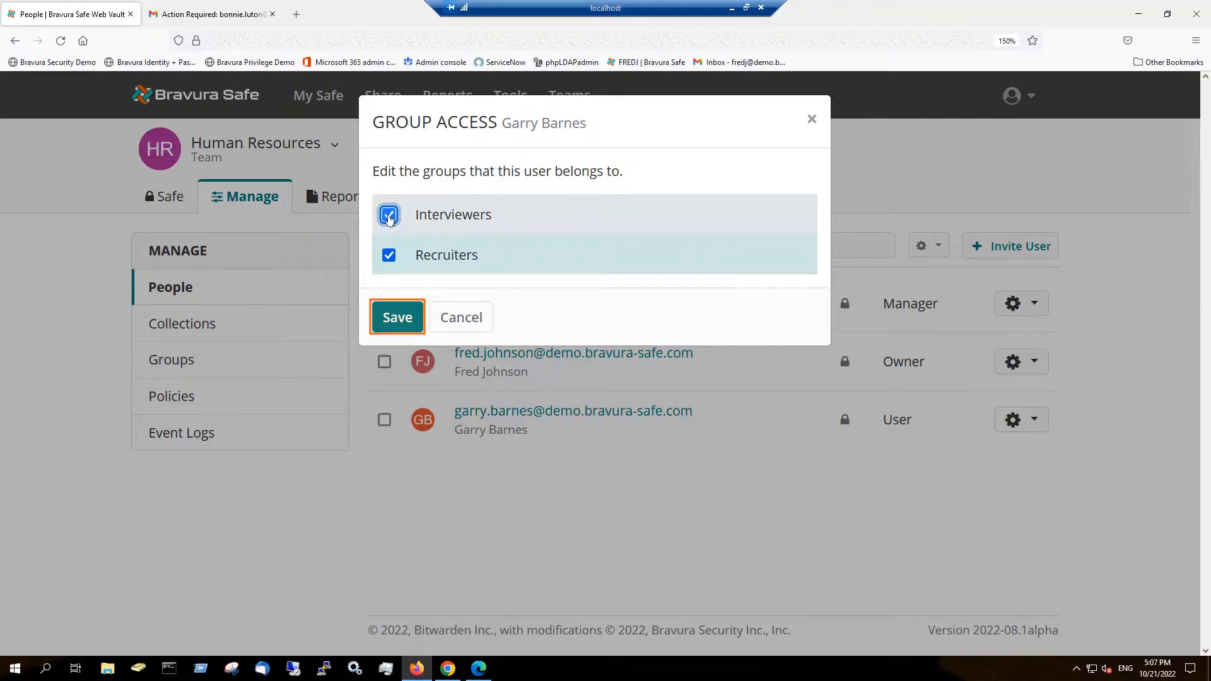
{"action": "left_click", "coordinate": [392, 321]}
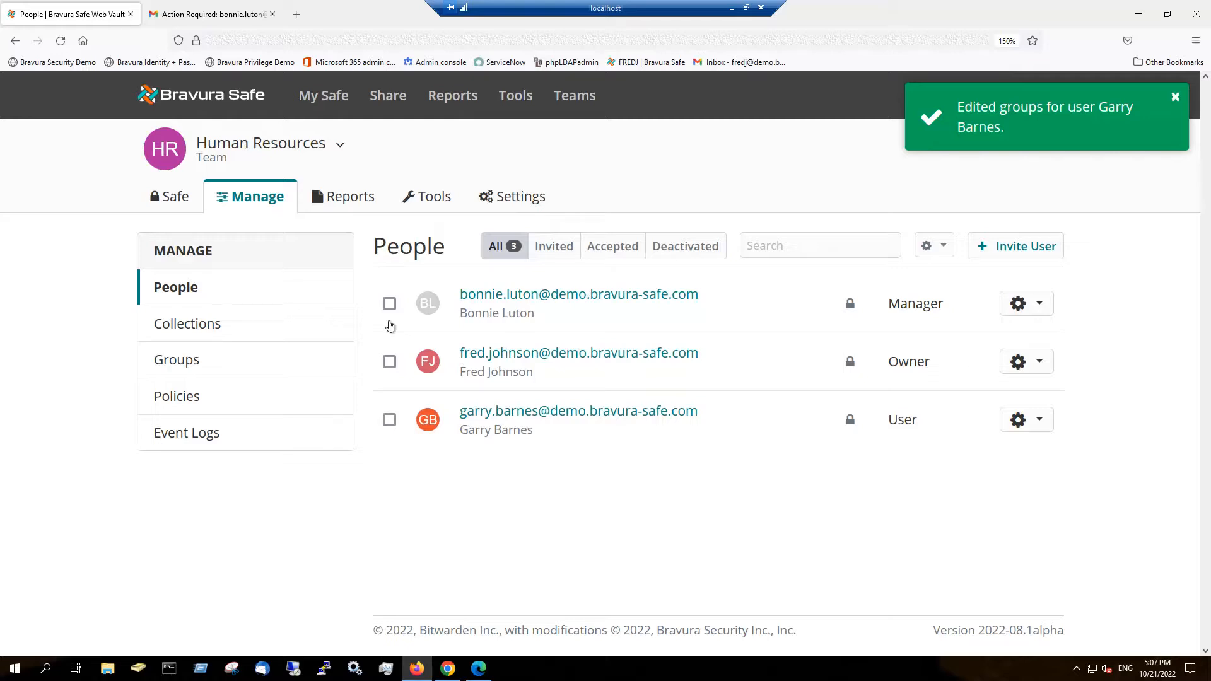
- Open the Recruiters group to review its collection access settings and save the group
{"action": "left_click", "coordinate": [206, 363]}
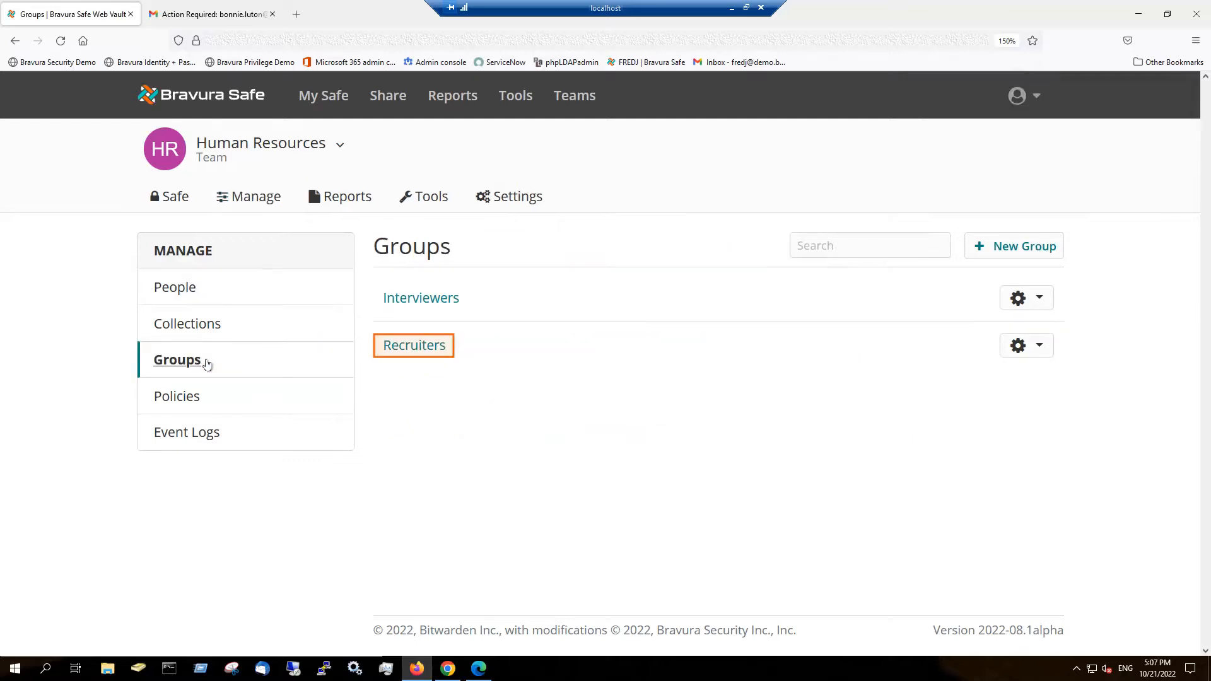
{"action": "left_click", "coordinate": [399, 351]}
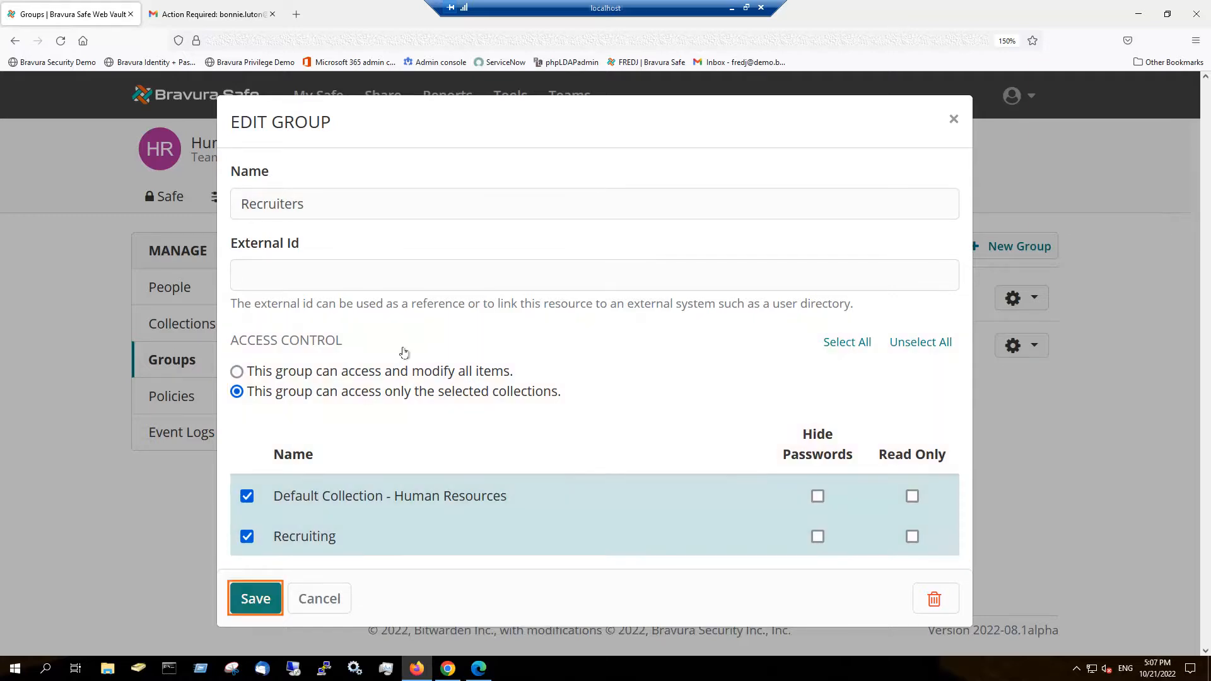
{"action": "left_click", "coordinate": [251, 599]}
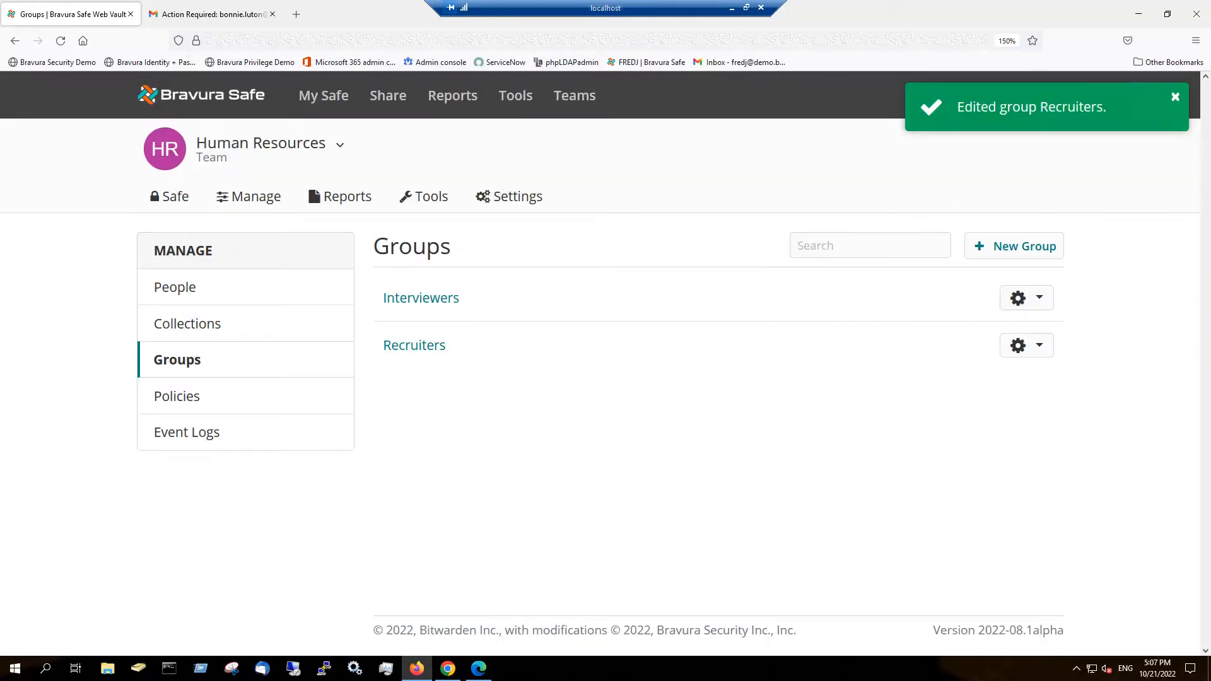